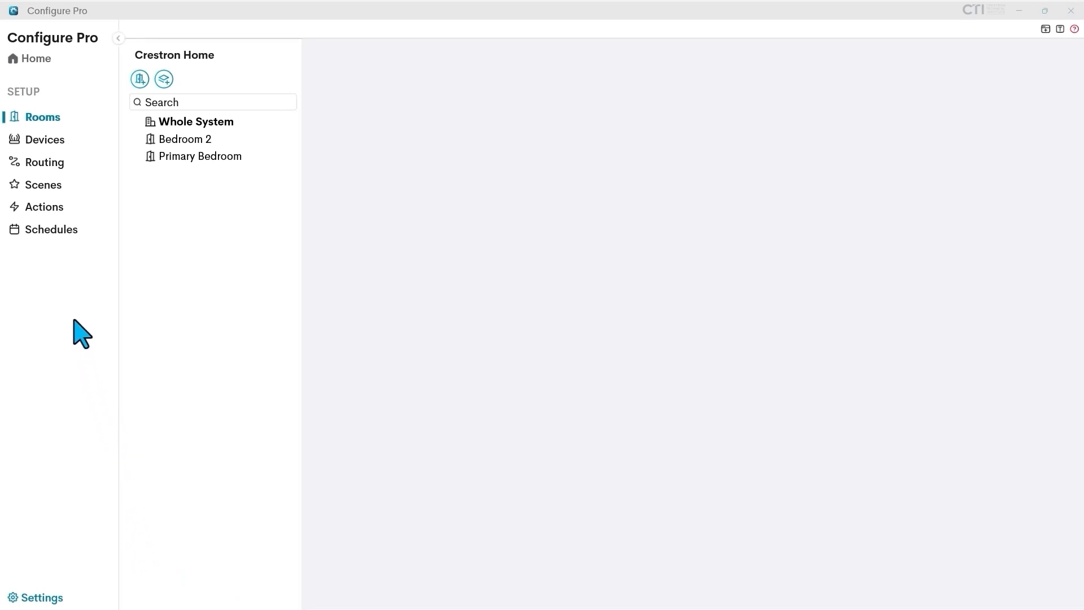
# Open the action configuration of the Primary Keypad in the Primary Bedroom's Keypads & Remotes.
pyautogui.click(42, 208)
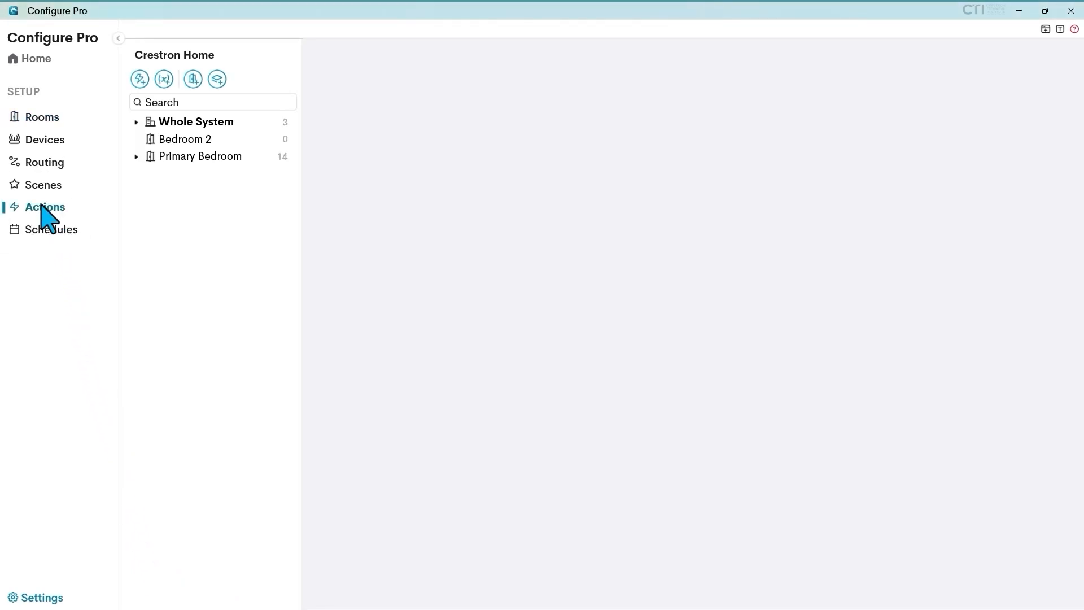
pyautogui.click(172, 156)
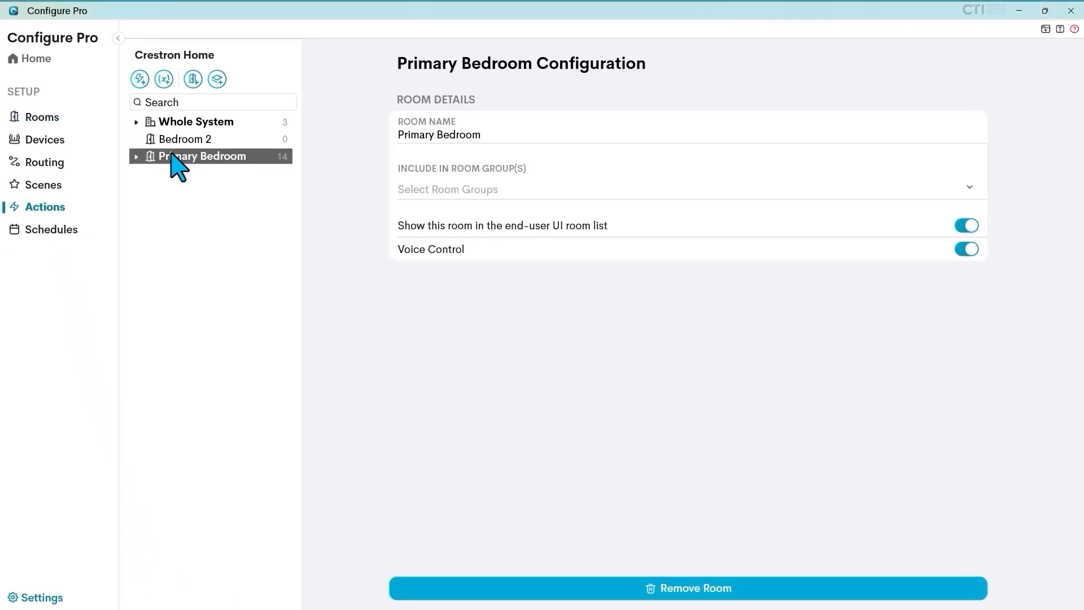
pyautogui.click(136, 157)
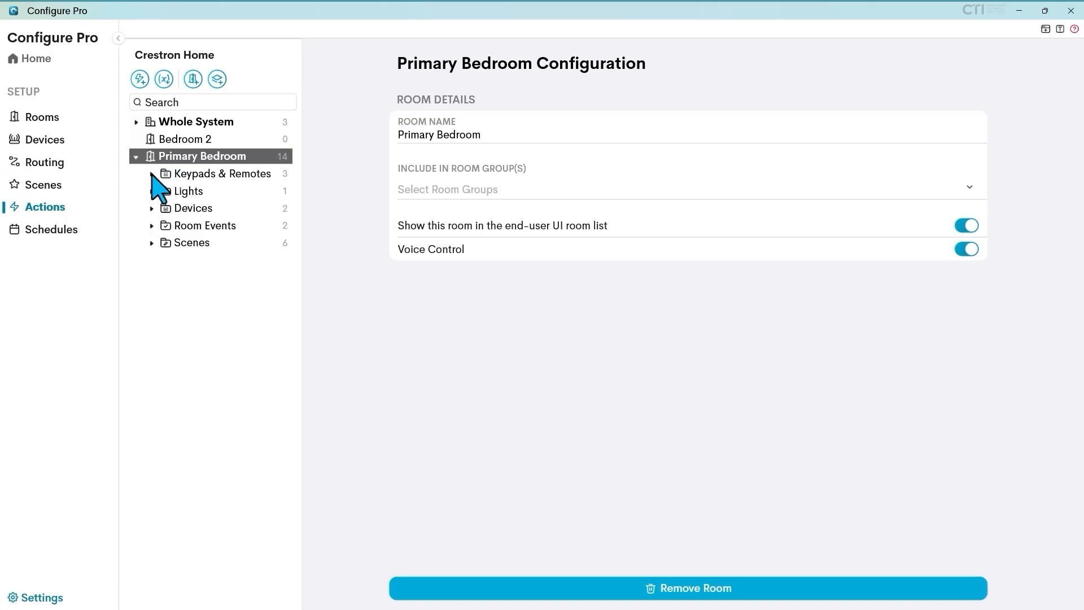
pyautogui.click(152, 174)
pyautogui.click(210, 226)
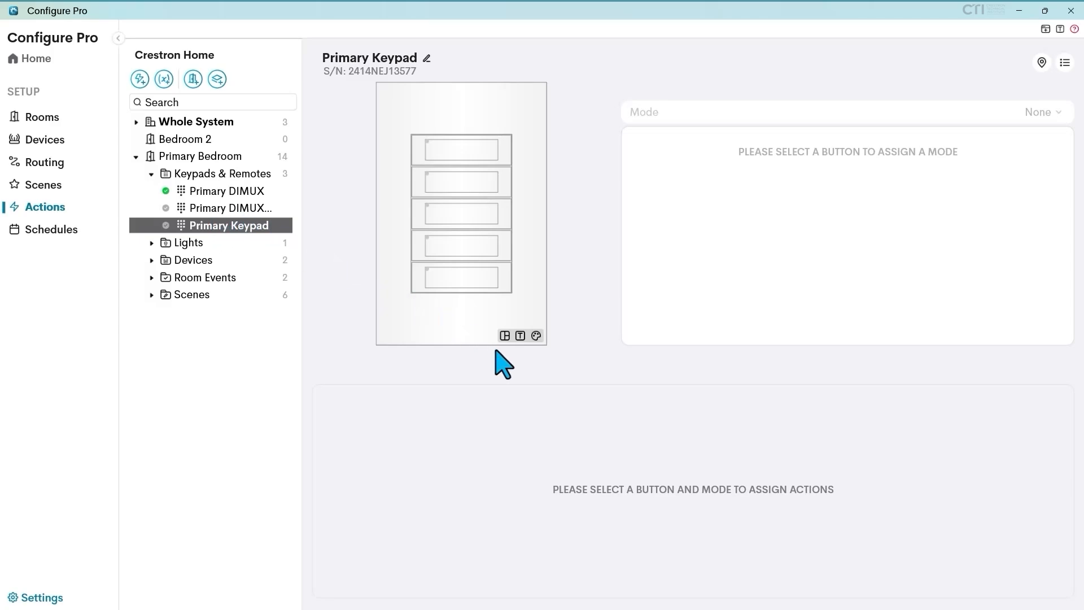
# Learn the Primary Keypad's button layout from the physical keypad, accepting removal of its existing engraving data.
pyautogui.press('ctrl')
pyautogui.press('ctrl')
pyautogui.press('ctrl')
pyautogui.click(504, 336)
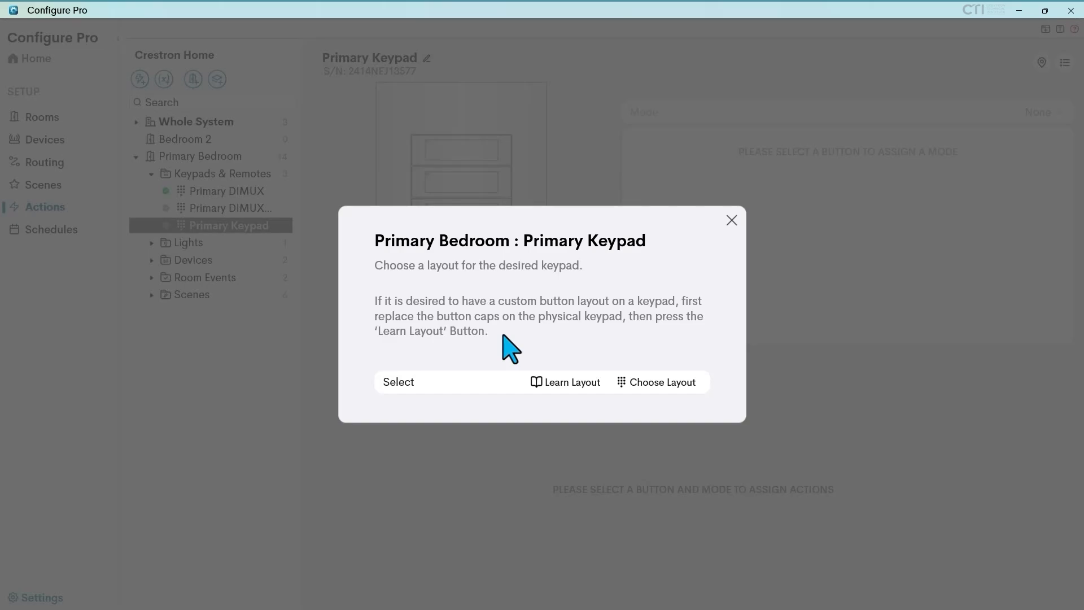
pyautogui.click(553, 381)
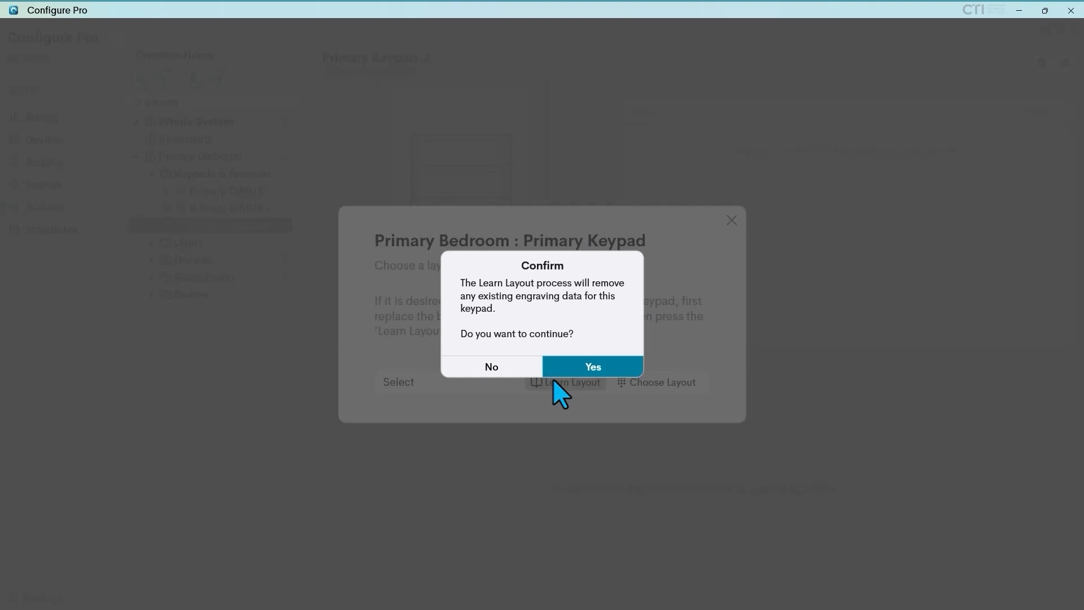
pyautogui.click(571, 364)
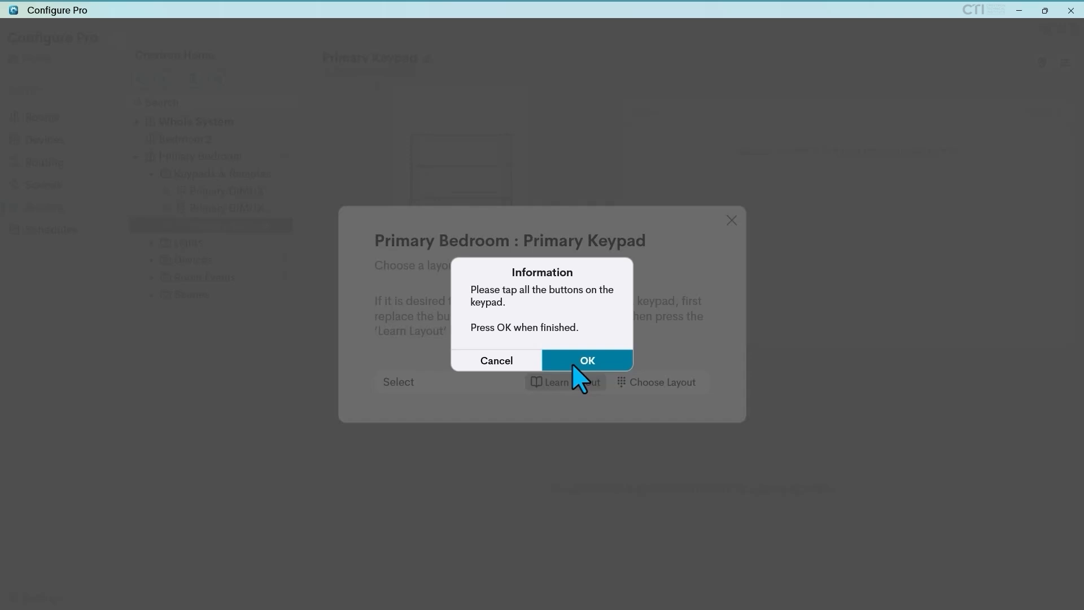
pyautogui.click(571, 364)
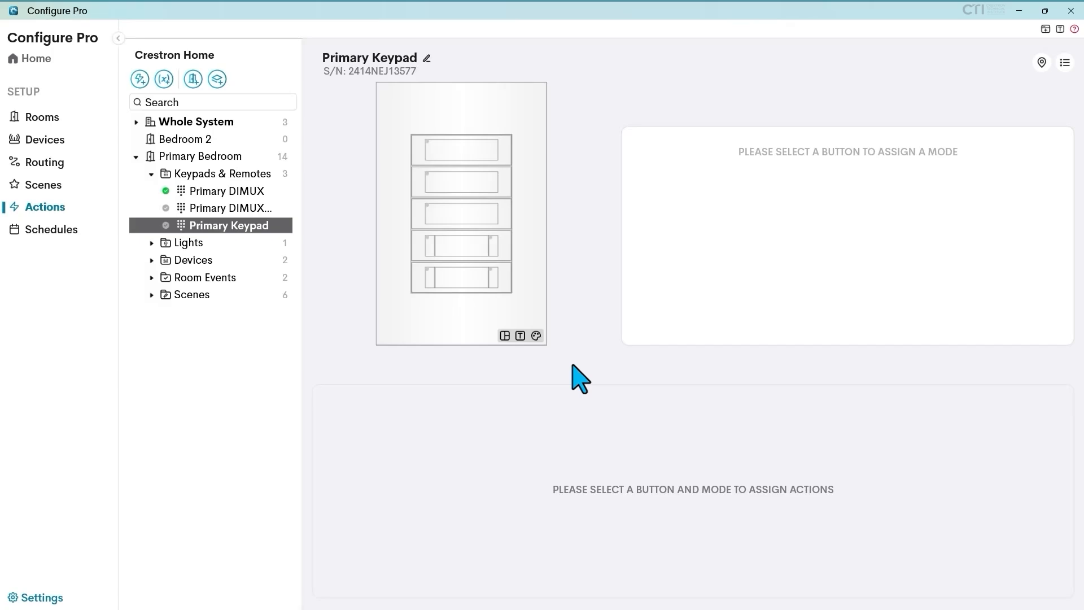
# Choose the keypad layout manually with rows 4 and 5 as SingleButtonRockerThirdEngraveOnly, and update the layout despite losing programming and labels.
pyautogui.click(504, 336)
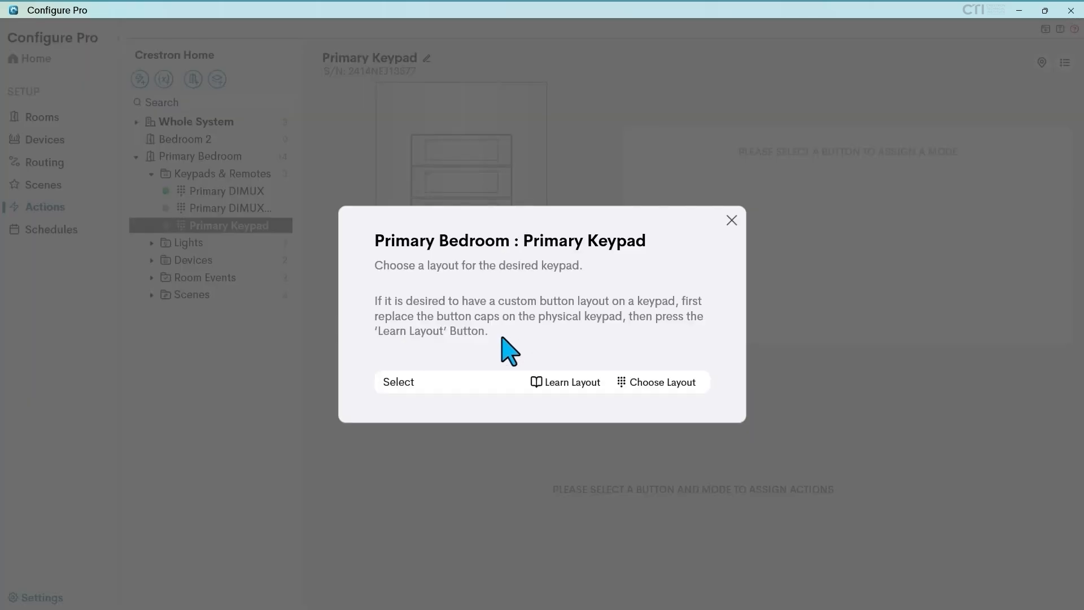
pyautogui.click(649, 383)
pyautogui.click(694, 429)
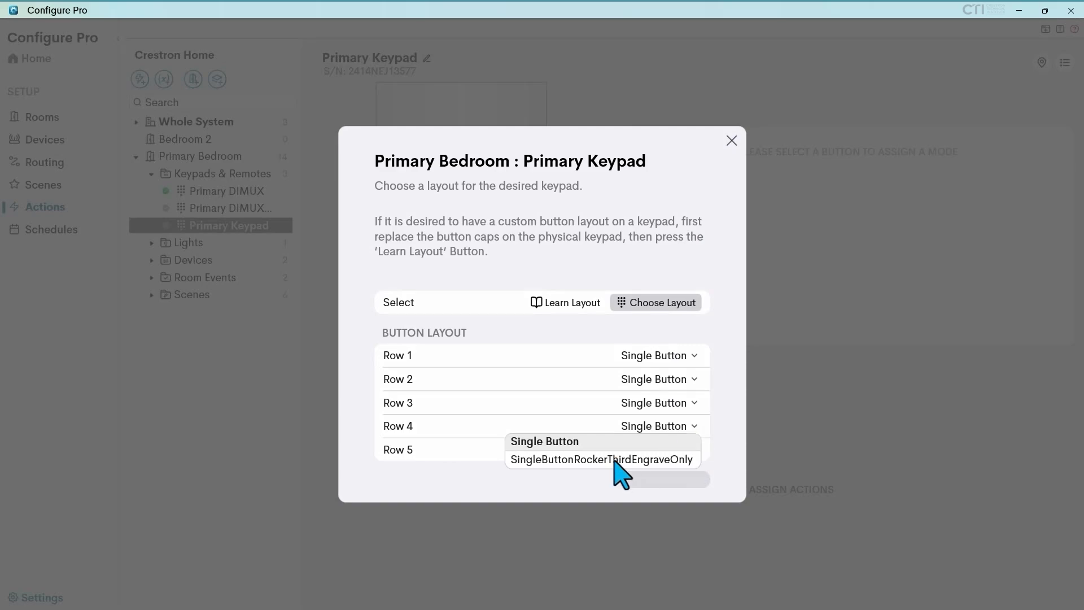
pyautogui.click(616, 459)
pyautogui.click(694, 448)
pyautogui.click(621, 481)
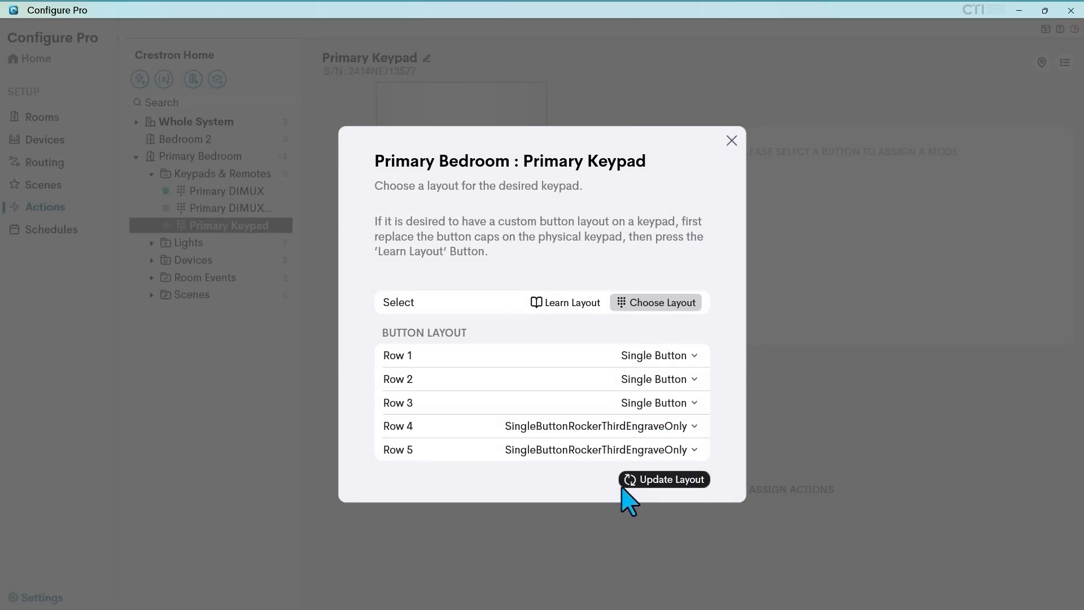
pyautogui.click(697, 479)
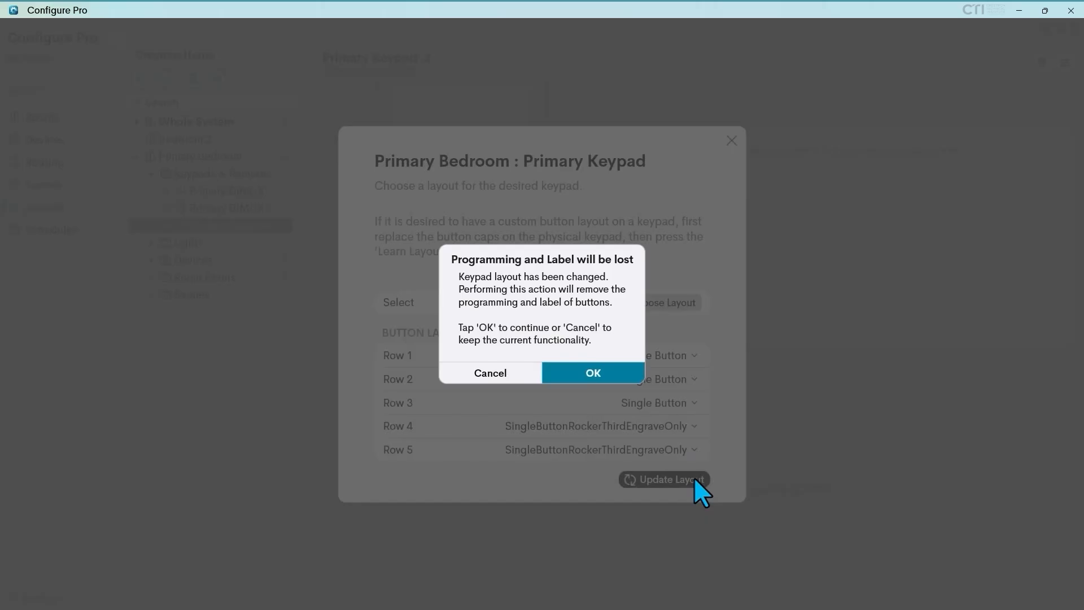
pyautogui.click(603, 368)
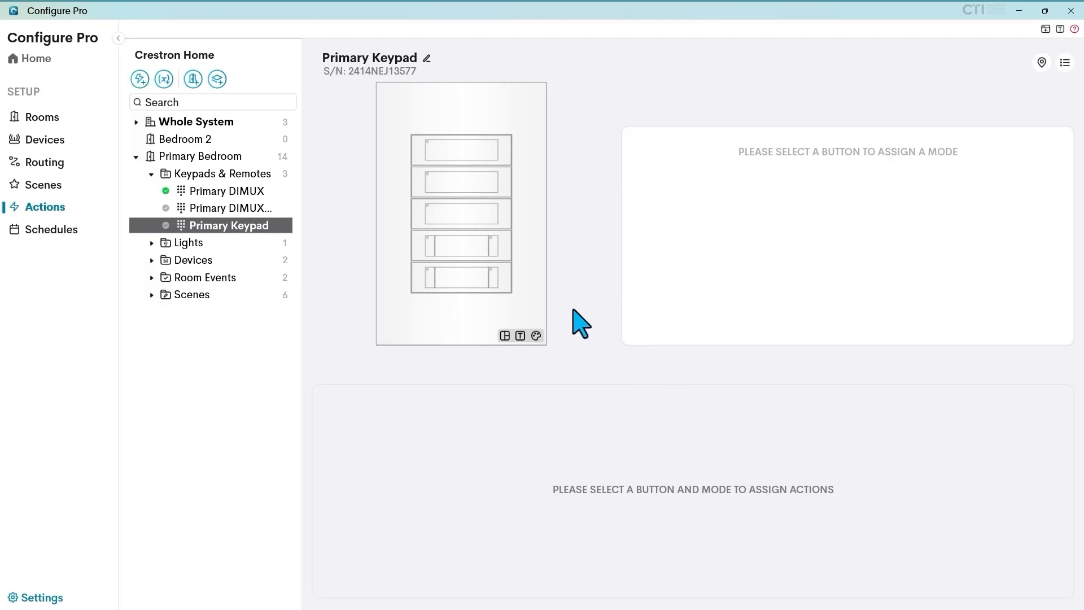
# Engrave "good morning" on line 1 of the keypad's Button 1 in the SansPro font.
pyautogui.click(430, 147)
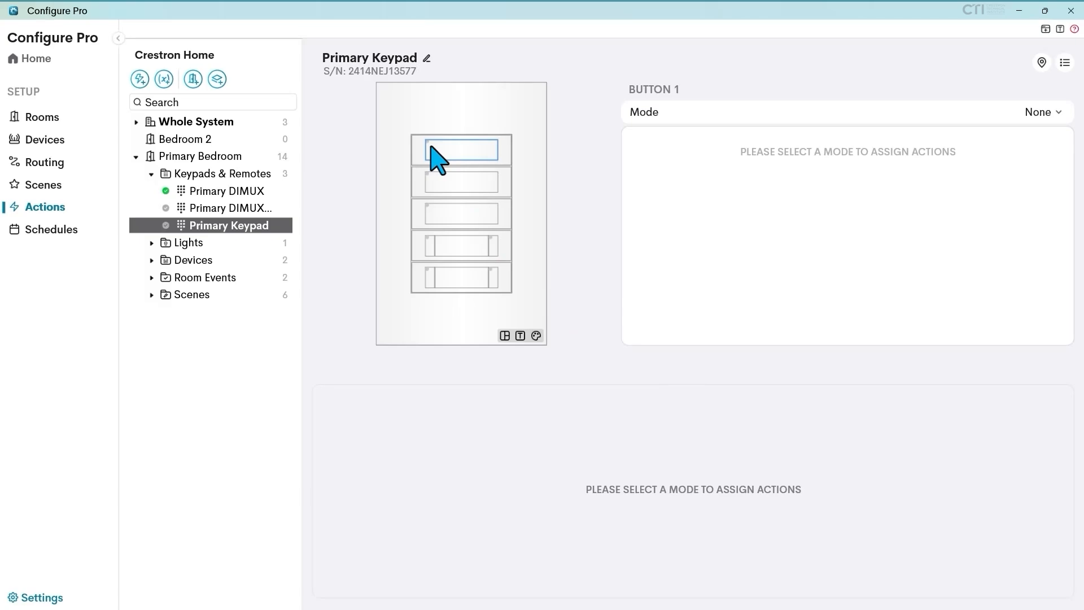
pyautogui.click(520, 336)
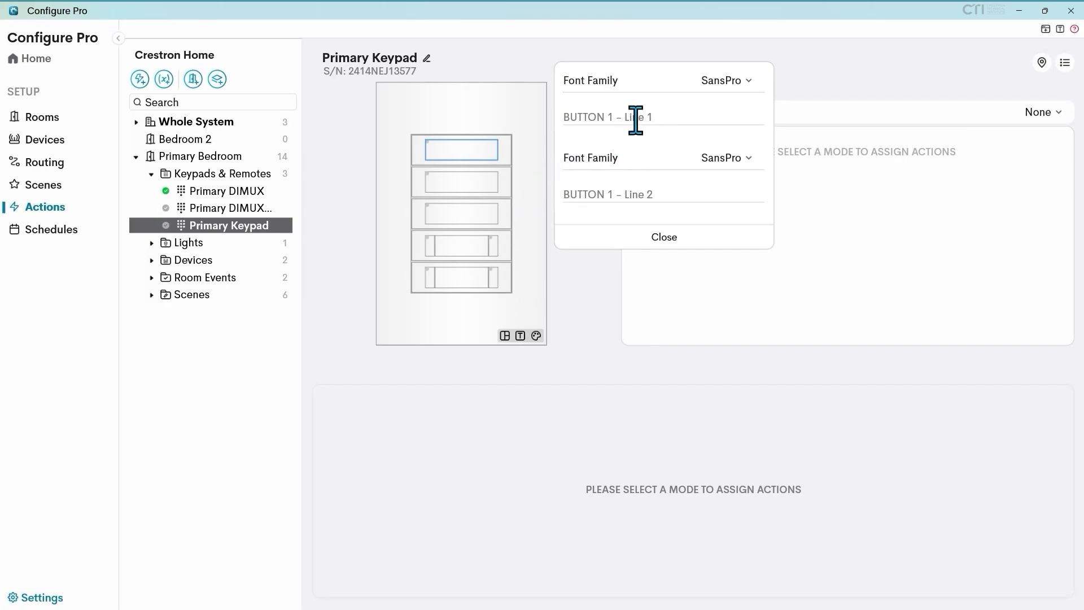
pyautogui.click(749, 81)
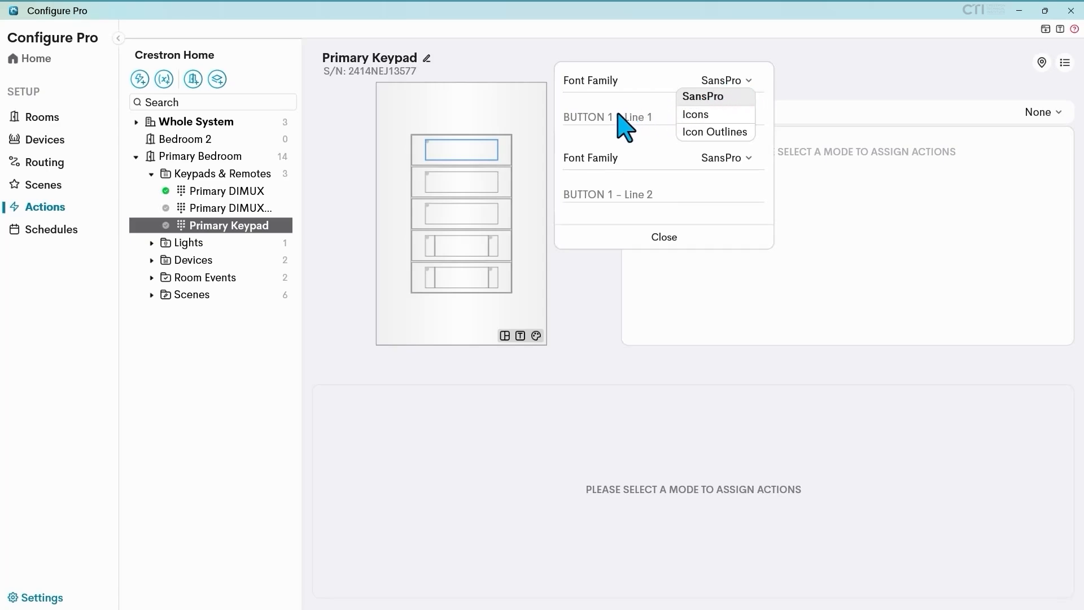
pyautogui.click(590, 117)
pyautogui.write('good')
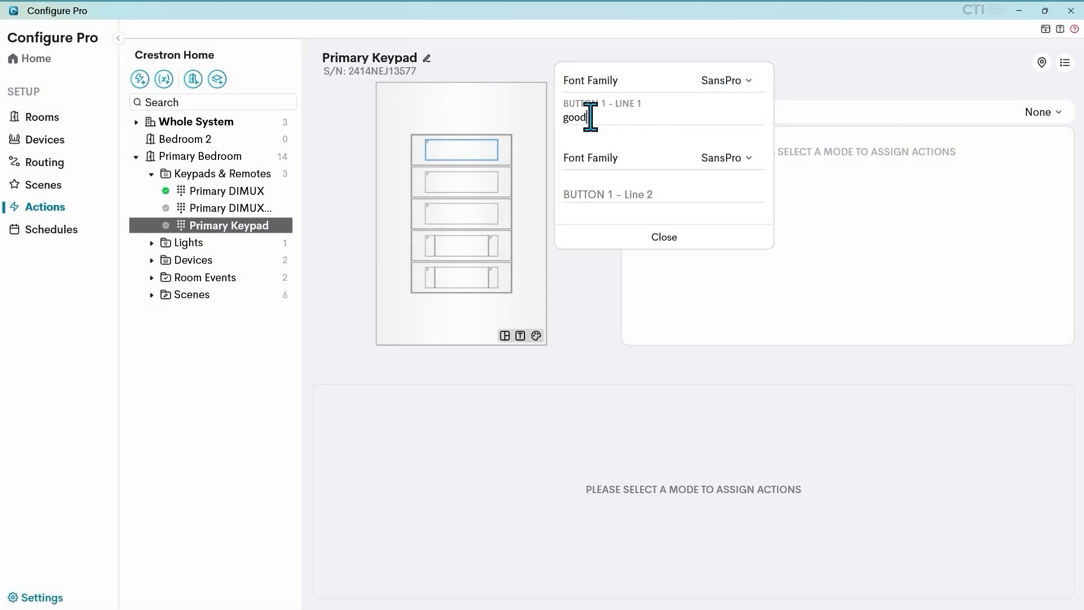
pyautogui.write(' morning')
pyautogui.click(675, 195)
pyautogui.click(671, 236)
# Engrave "Good night" on line 1 of the keypad's Button 2.
pyautogui.click(468, 186)
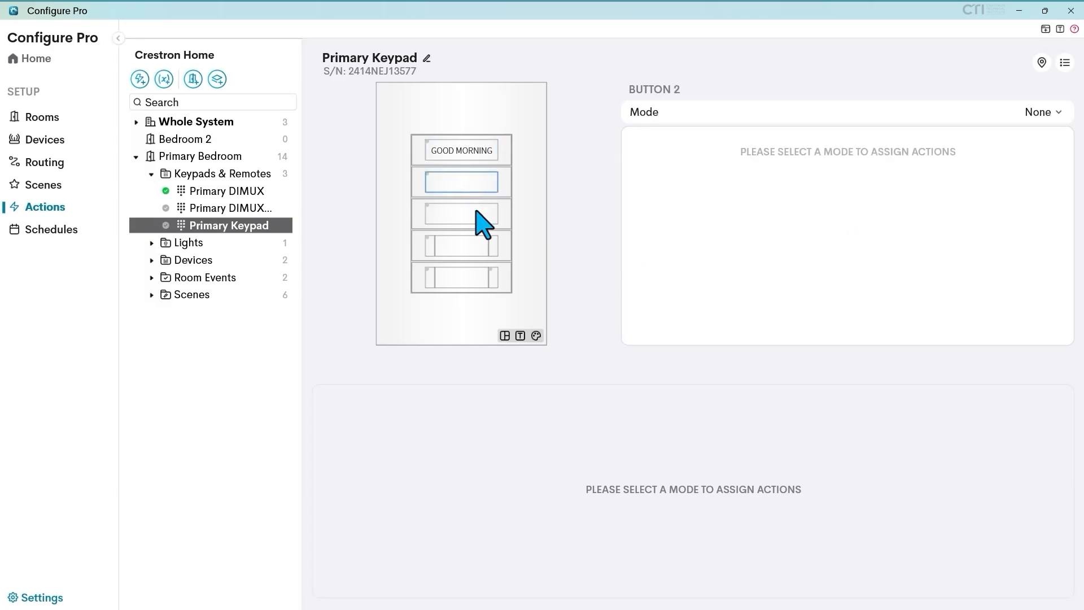
pyautogui.click(520, 335)
pyautogui.click(630, 119)
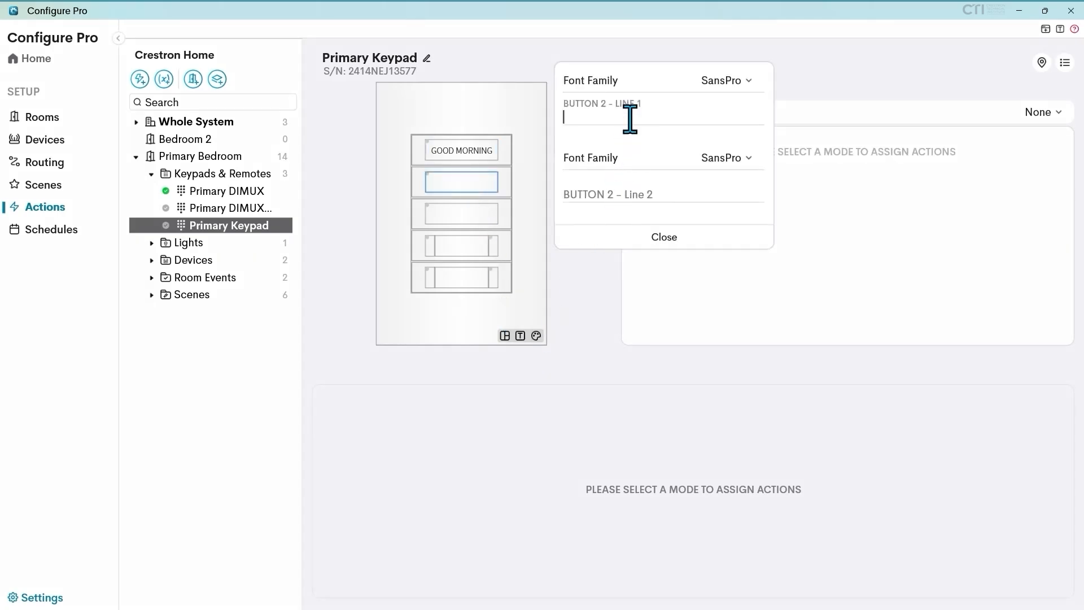
pyautogui.write('Good night')
pyautogui.click(654, 242)
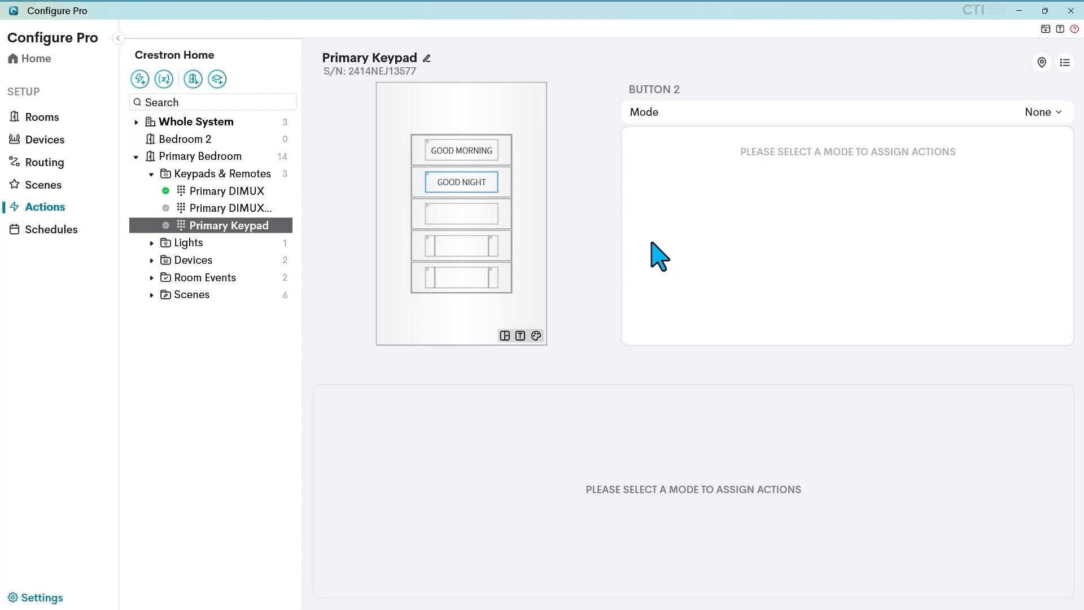
# Engrave "mood" on line 1 of the keypad's Button 3.
pyautogui.click(462, 221)
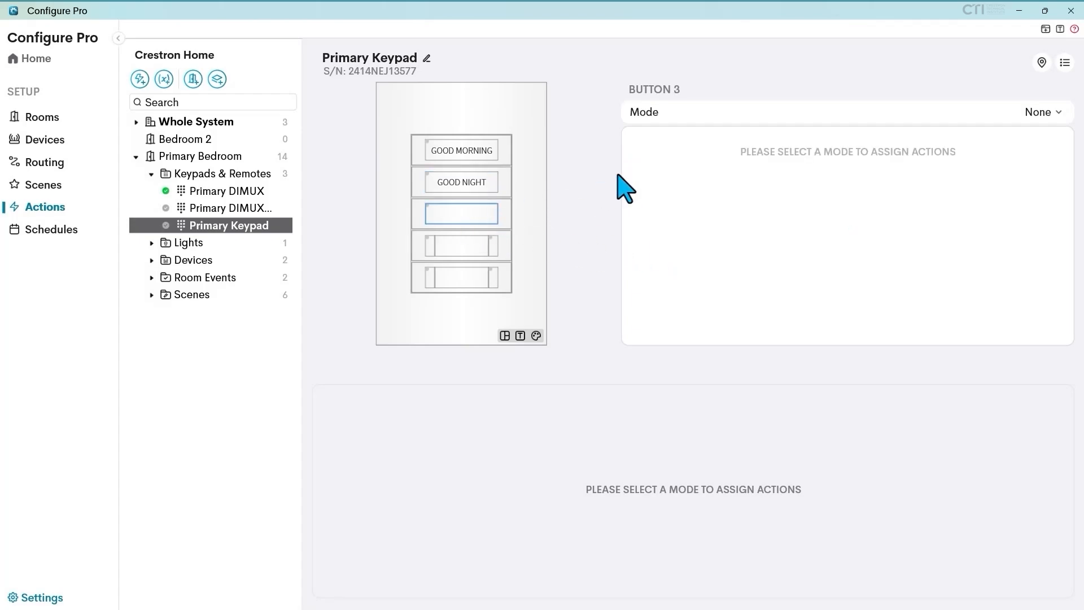
pyautogui.click(519, 335)
pyautogui.click(640, 117)
pyautogui.write('mood')
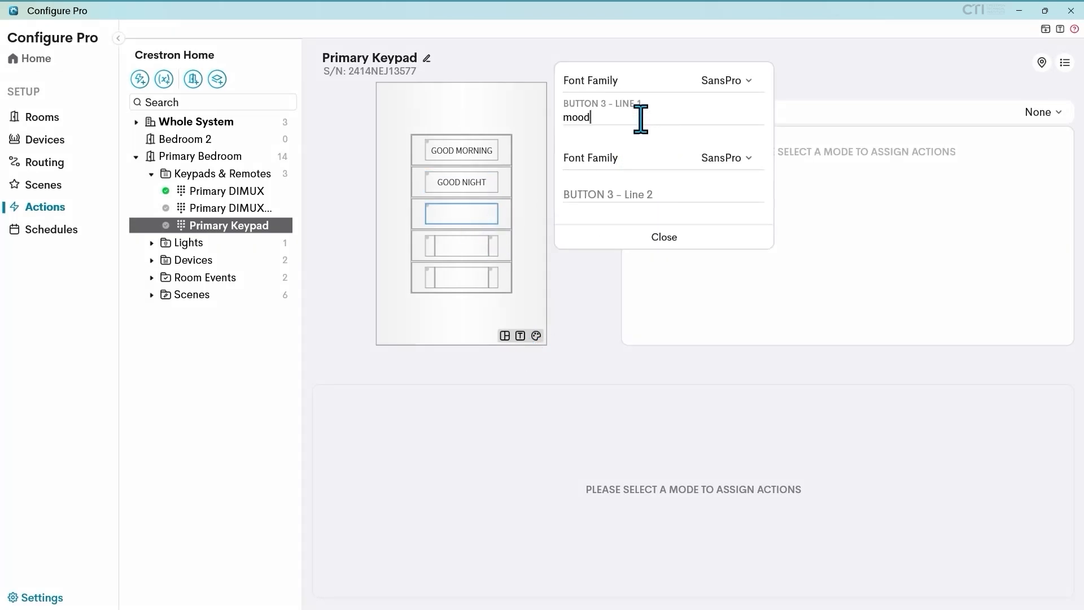
pyautogui.click(661, 237)
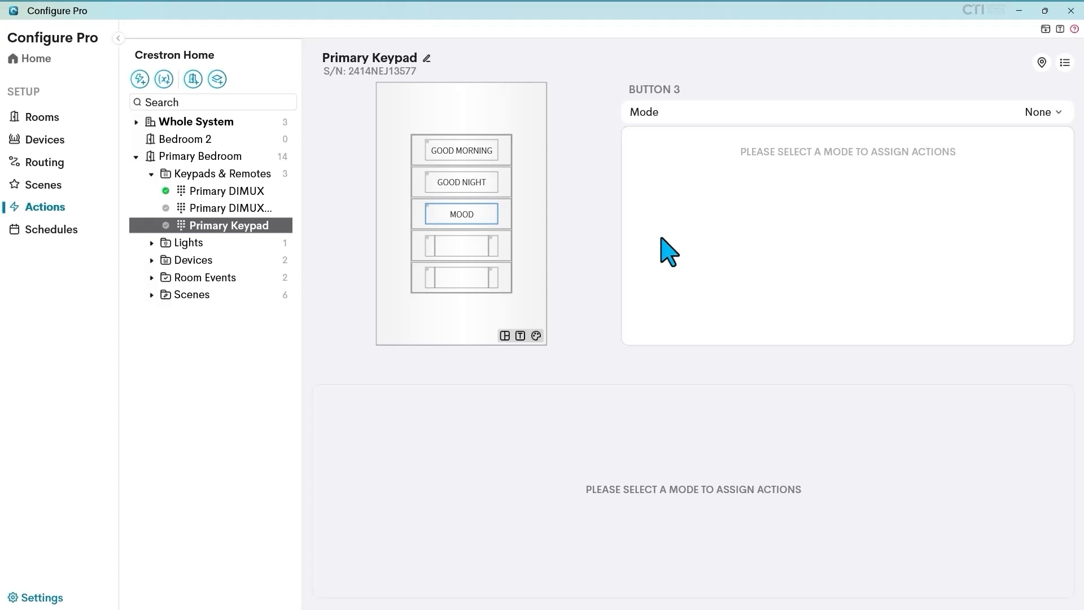
# Engrave a down chevron from the Icons font family on line 1 of Button 4, the left rocker section of row 4.
pyautogui.click(429, 248)
pyautogui.click(517, 338)
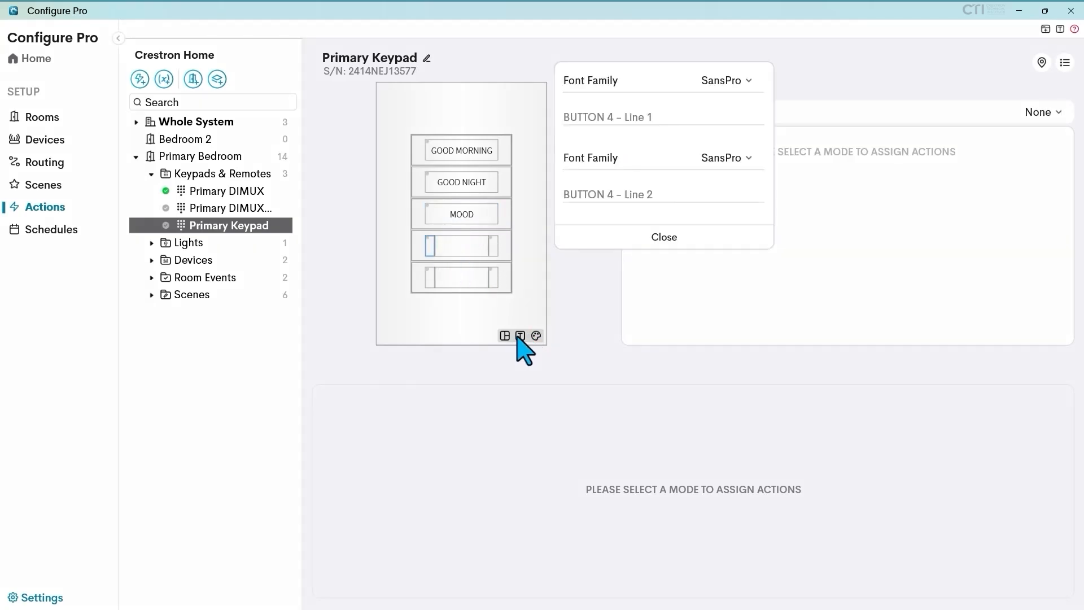
pyautogui.click(752, 82)
pyautogui.click(727, 115)
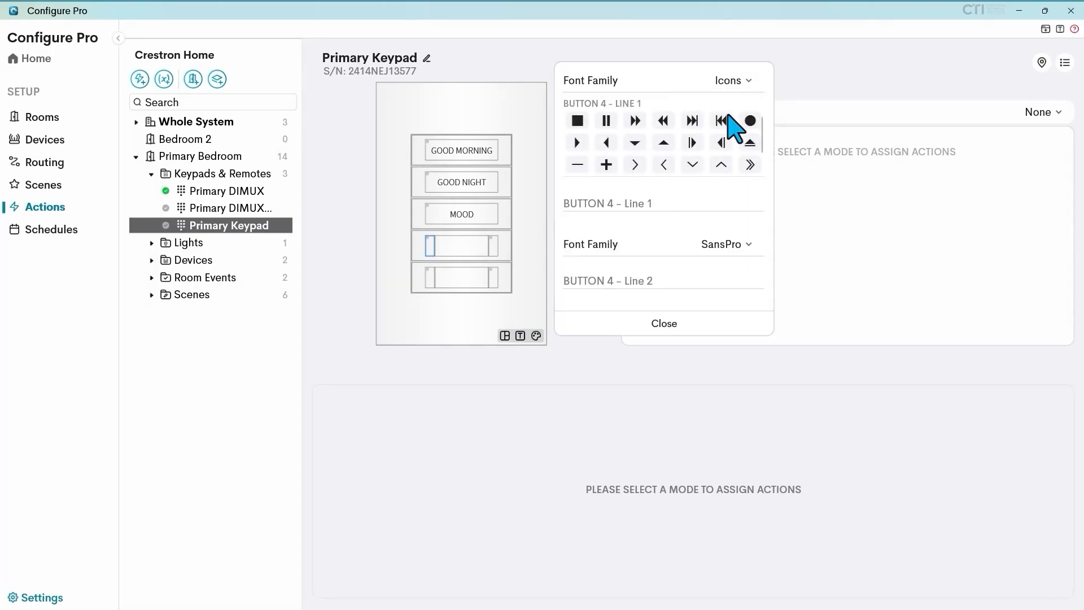
pyautogui.click(691, 164)
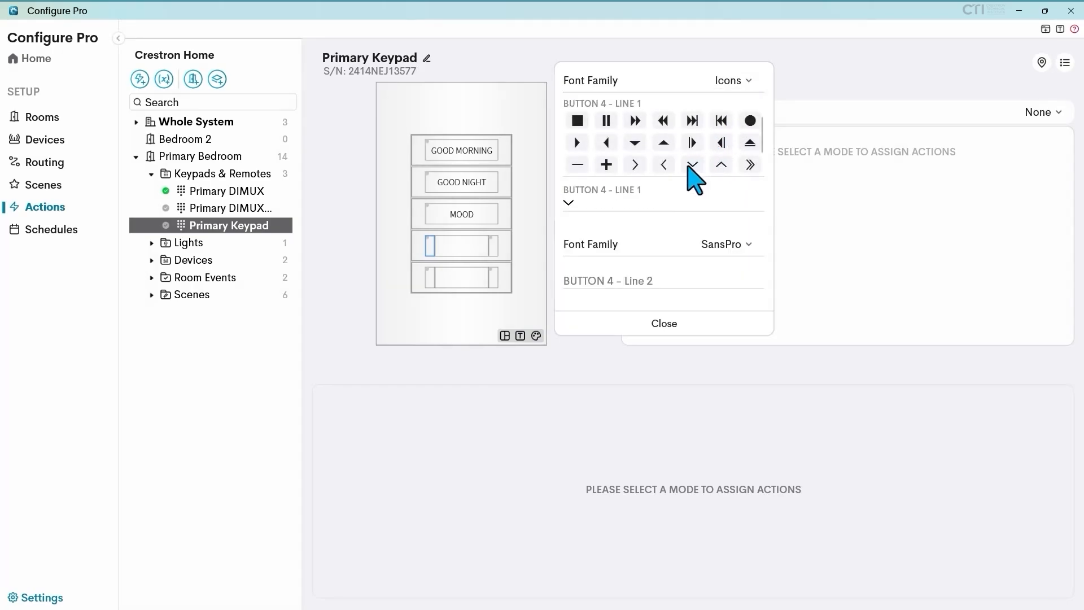
pyautogui.click(672, 323)
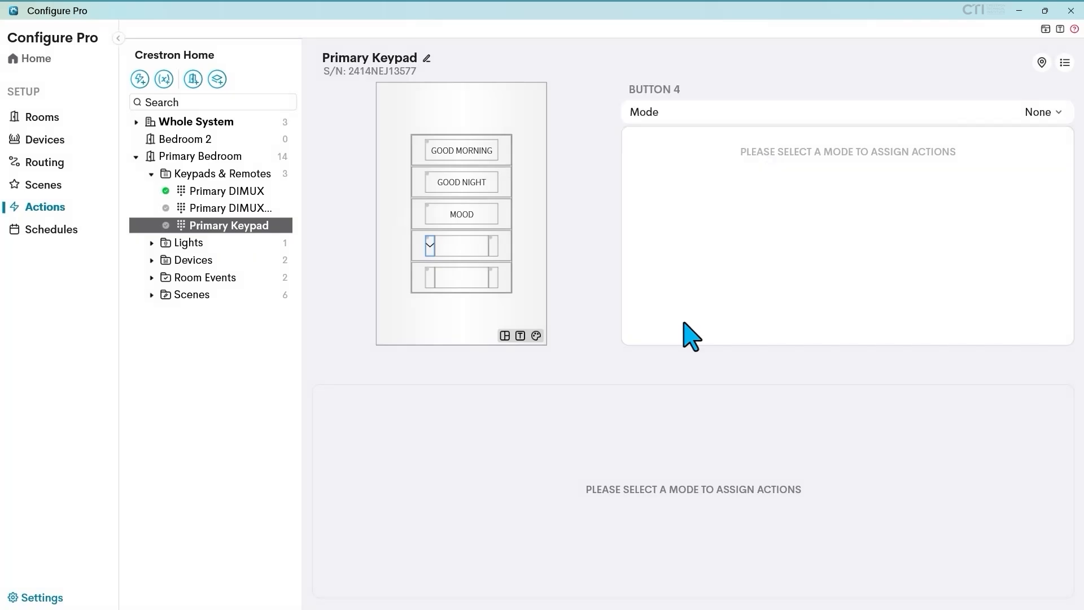
# Engrave an up chevron from the Icons font family on line 1 of Button 6, the right rocker section of row 4.
pyautogui.click(493, 247)
pyautogui.click(520, 335)
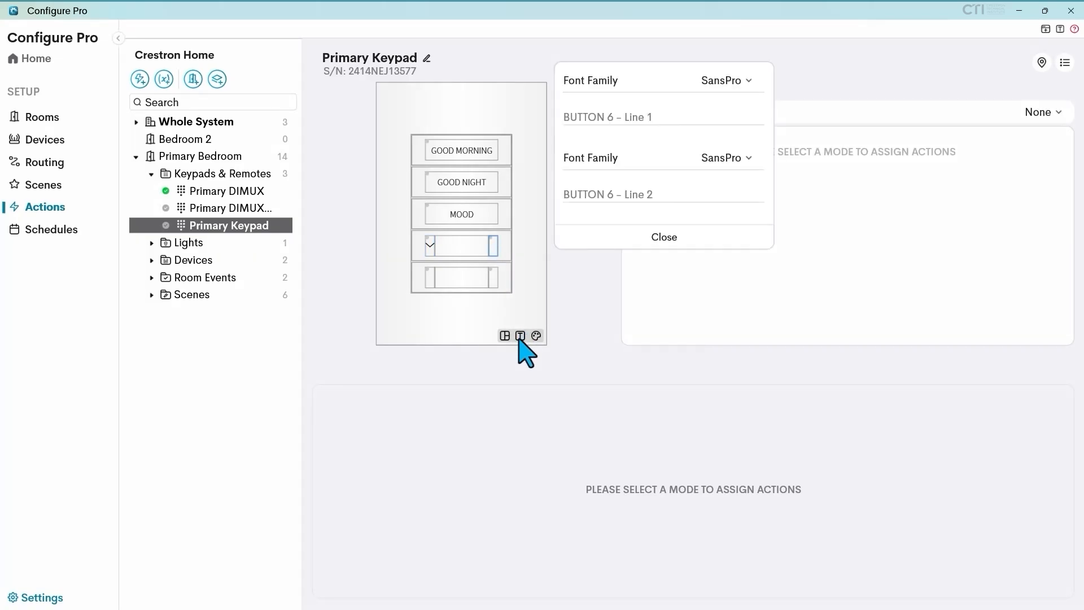
pyautogui.click(737, 82)
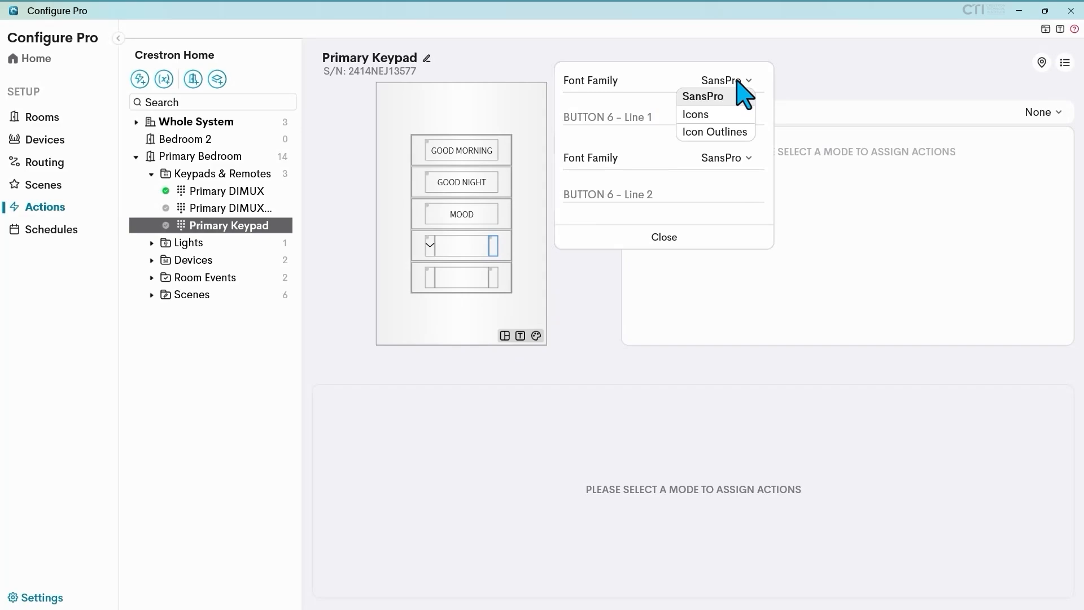
pyautogui.click(718, 114)
pyautogui.click(721, 165)
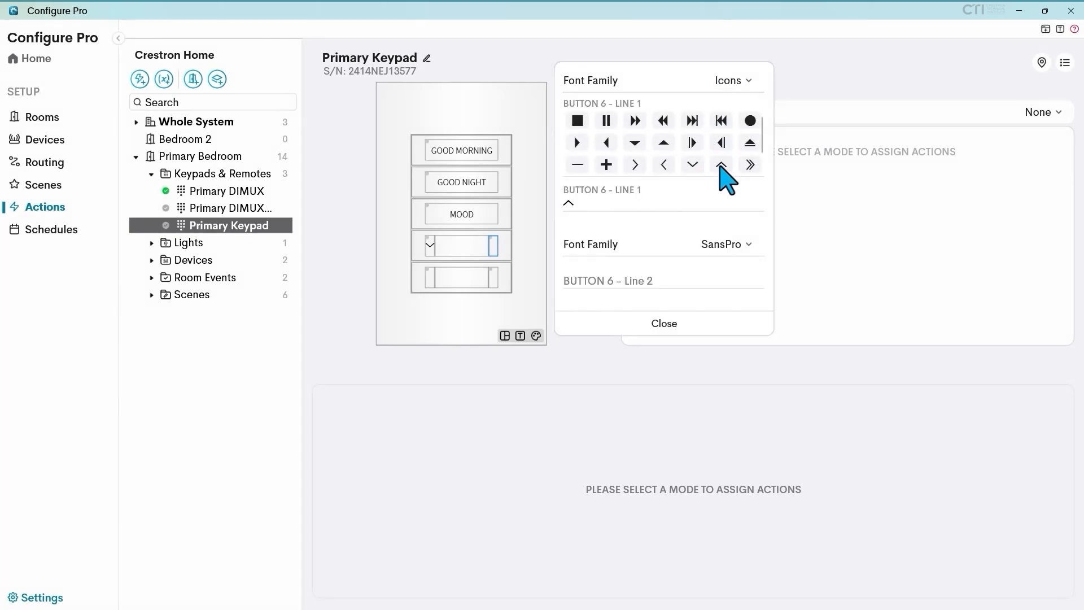
pyautogui.click(680, 323)
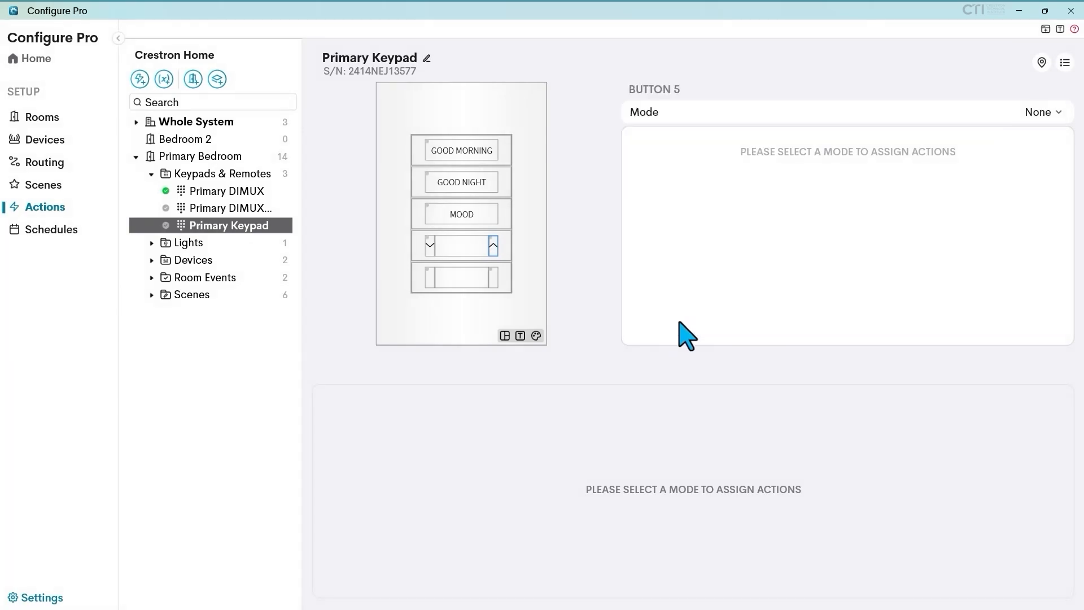
# Engrave "Lights" on line 1 of Button 5, the middle section of the row 4 rocker.
pyautogui.click(457, 249)
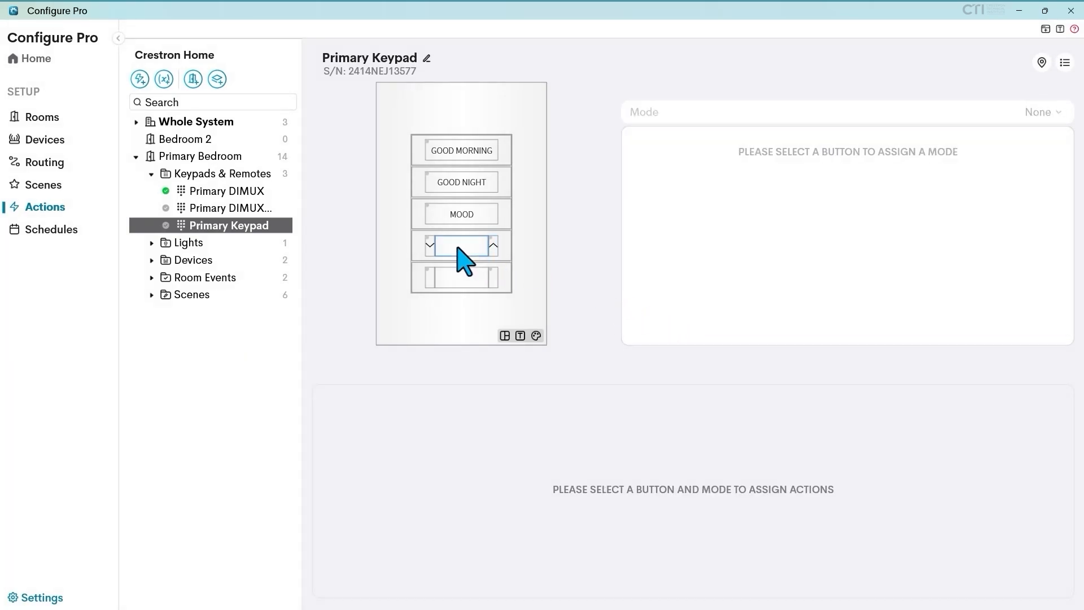
pyautogui.click(520, 335)
pyautogui.click(650, 119)
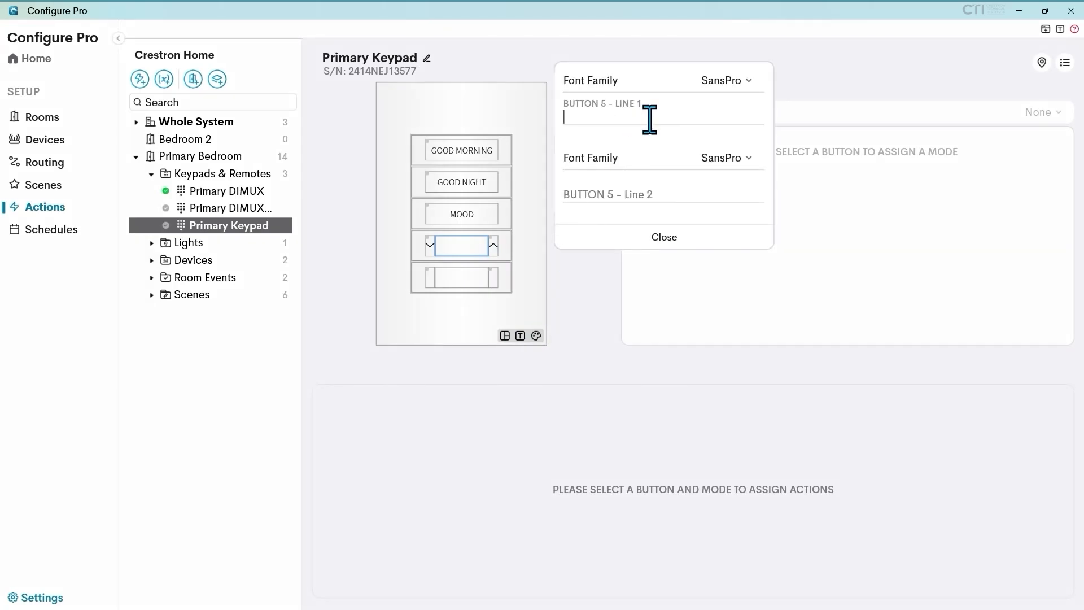
pyautogui.write('Lights')
pyautogui.click(682, 234)
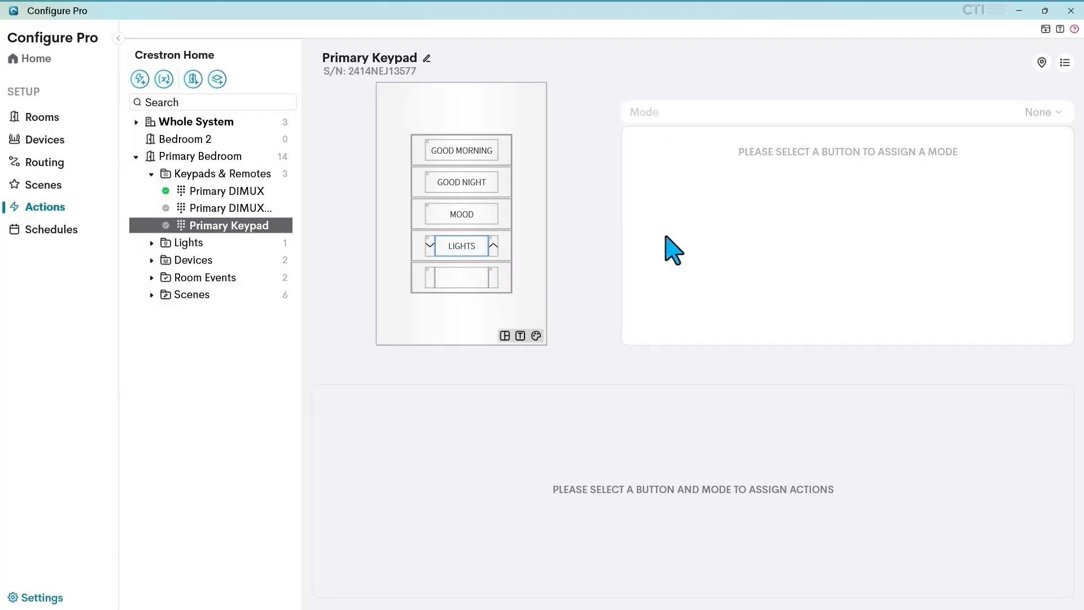
# Engrave a down chevron from the Icons font family on line 1 of Button 7, the left rocker section of row 5.
pyautogui.click(430, 278)
pyautogui.click(520, 335)
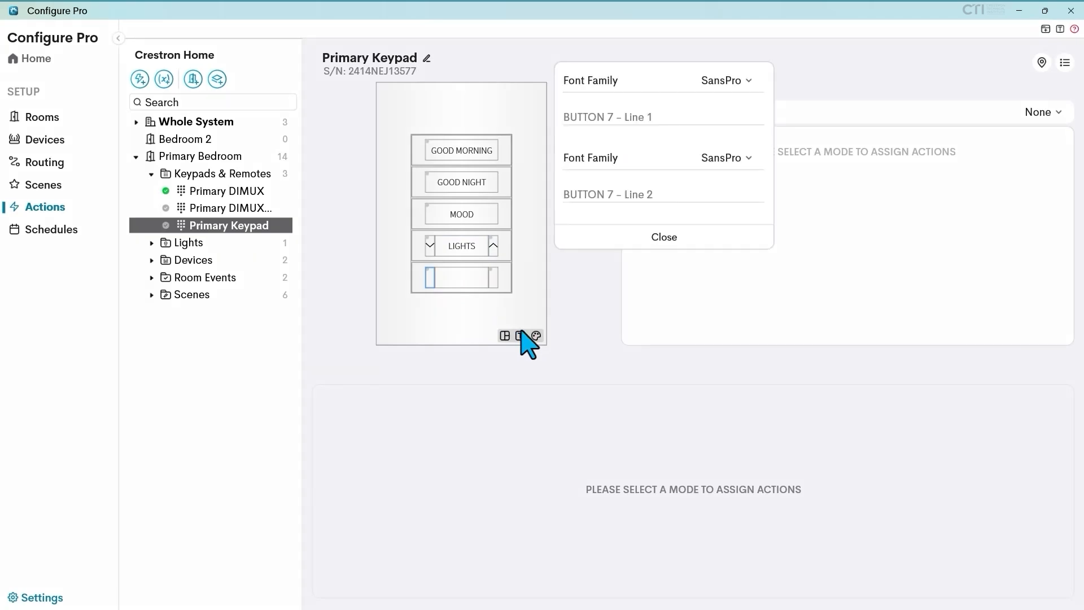
pyautogui.click(726, 81)
pyautogui.click(712, 113)
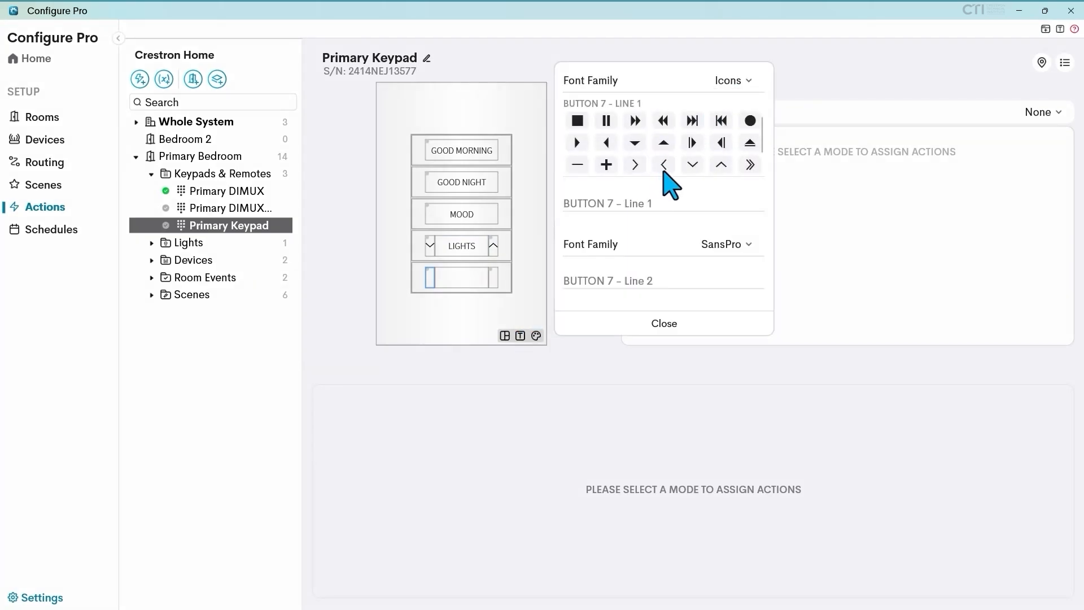
pyautogui.click(693, 166)
pyautogui.click(590, 323)
# Engrave an up chevron from the Icons font family on line 1 of Button 9, the right rocker section of row 5.
pyautogui.click(491, 277)
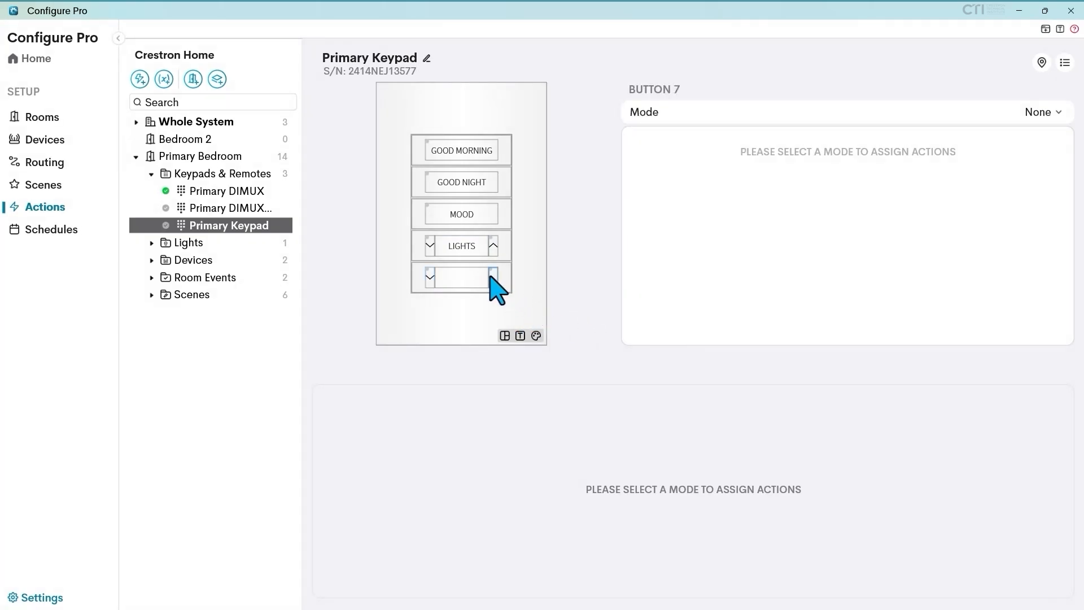
pyautogui.click(520, 335)
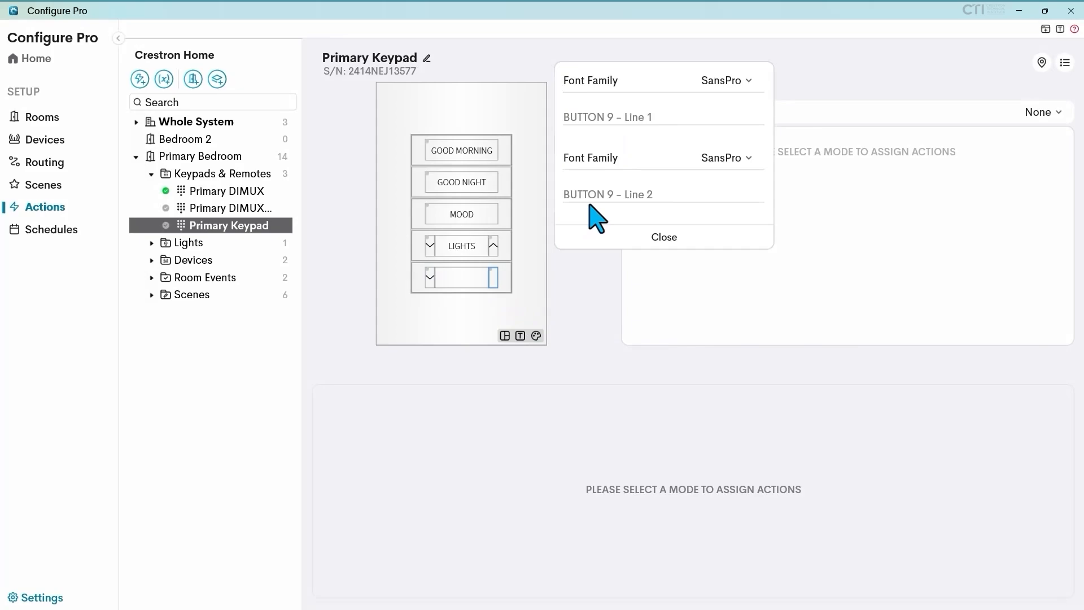
pyautogui.click(734, 82)
pyautogui.click(720, 116)
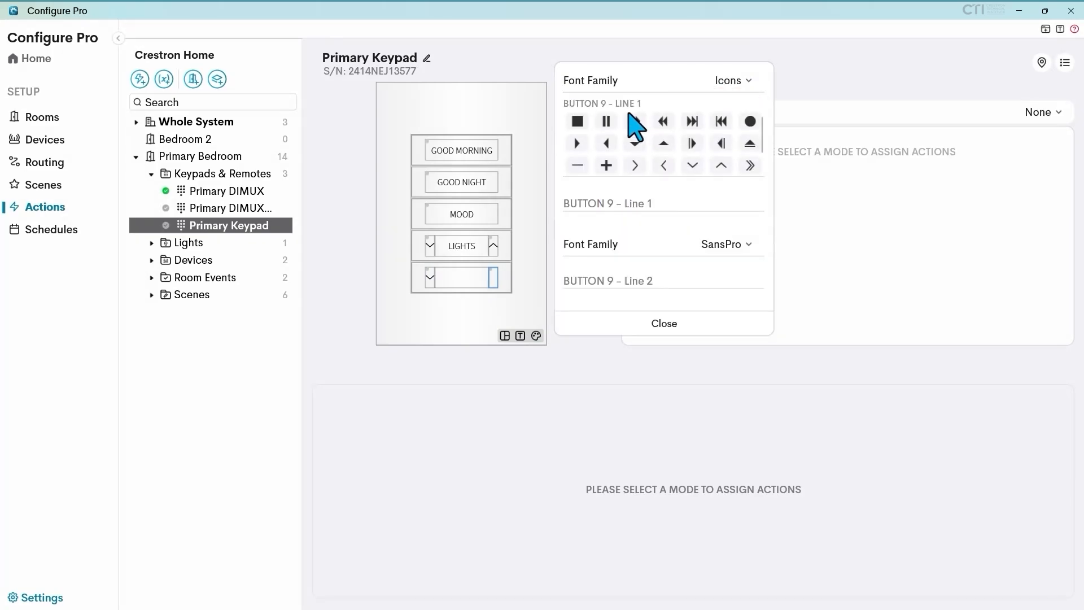
pyautogui.click(722, 166)
pyautogui.click(666, 325)
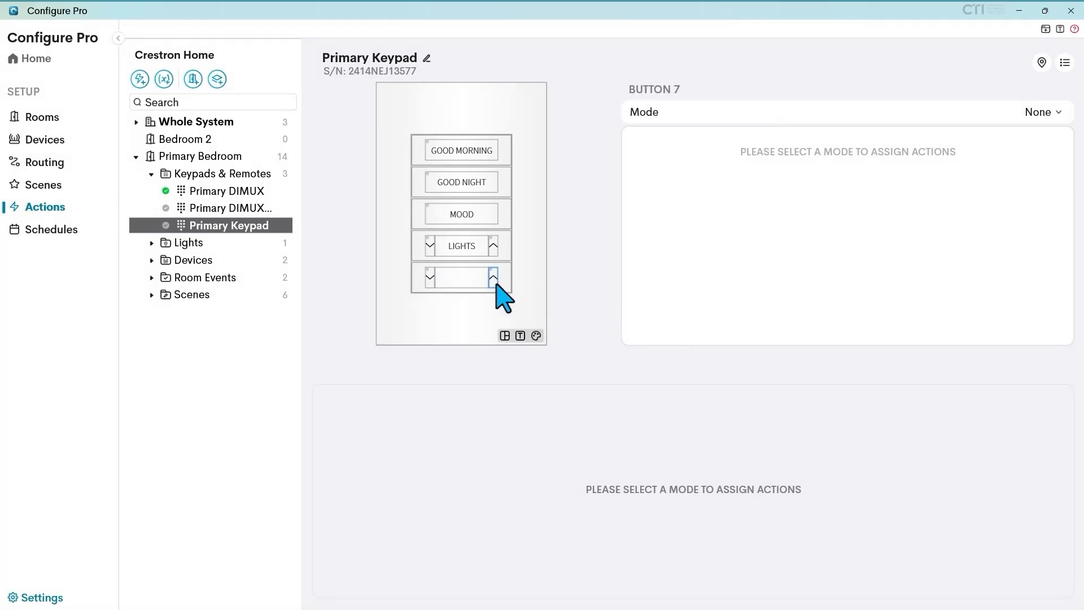
# Engrave "Volume" on line 1 of Button 8, the middle section of the row 5 rocker.
pyautogui.click(454, 288)
pyautogui.click(520, 335)
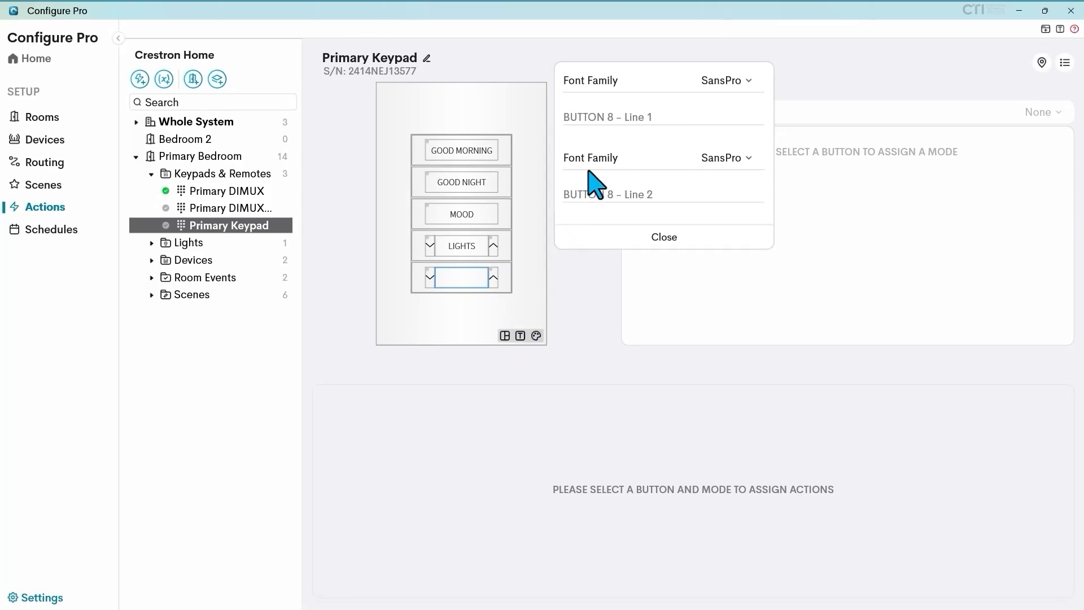
pyautogui.click(607, 116)
pyautogui.write('Volume')
pyautogui.click(675, 236)
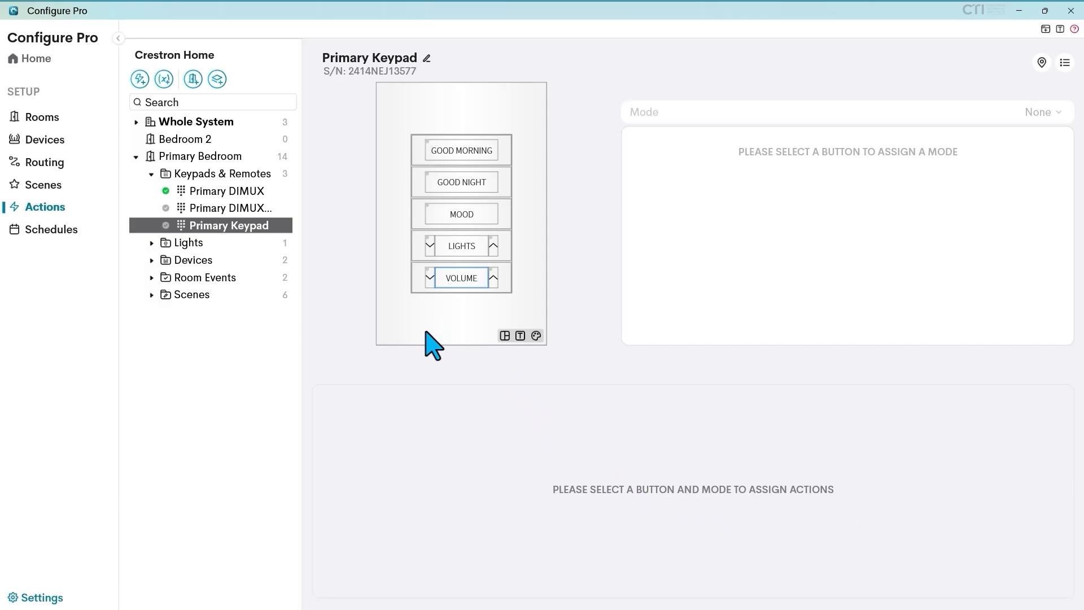
# Set the mode of Button 1, Good Morning, to Scene after looking through the available modes.
pyautogui.click(476, 150)
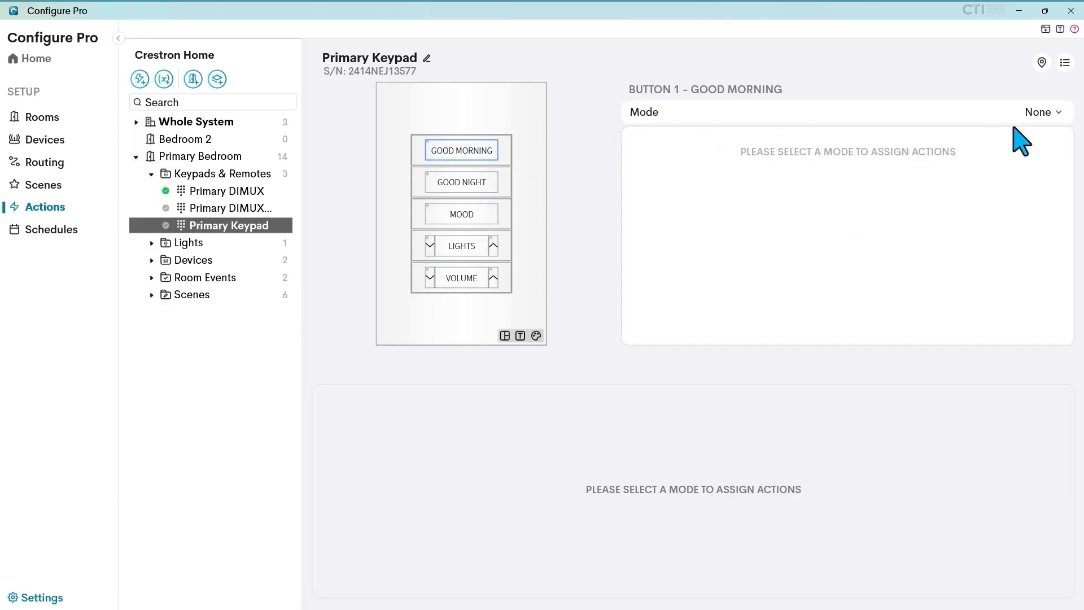
pyautogui.click(1057, 112)
pyautogui.scroll(-10, 1036, 183)
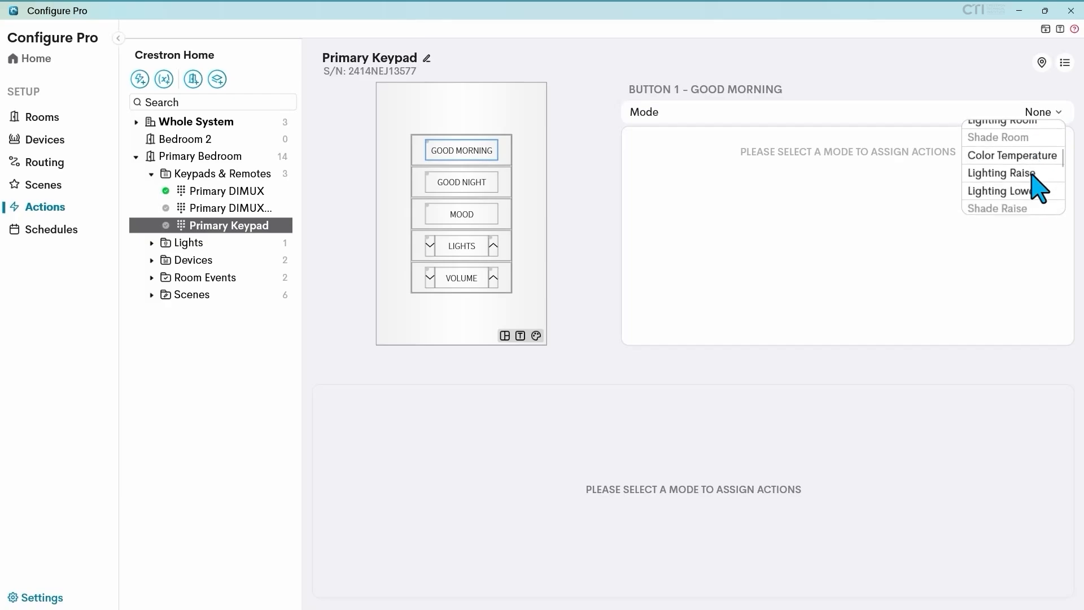
pyautogui.scroll(-2, 1038, 188)
pyautogui.scroll(6, 1038, 188)
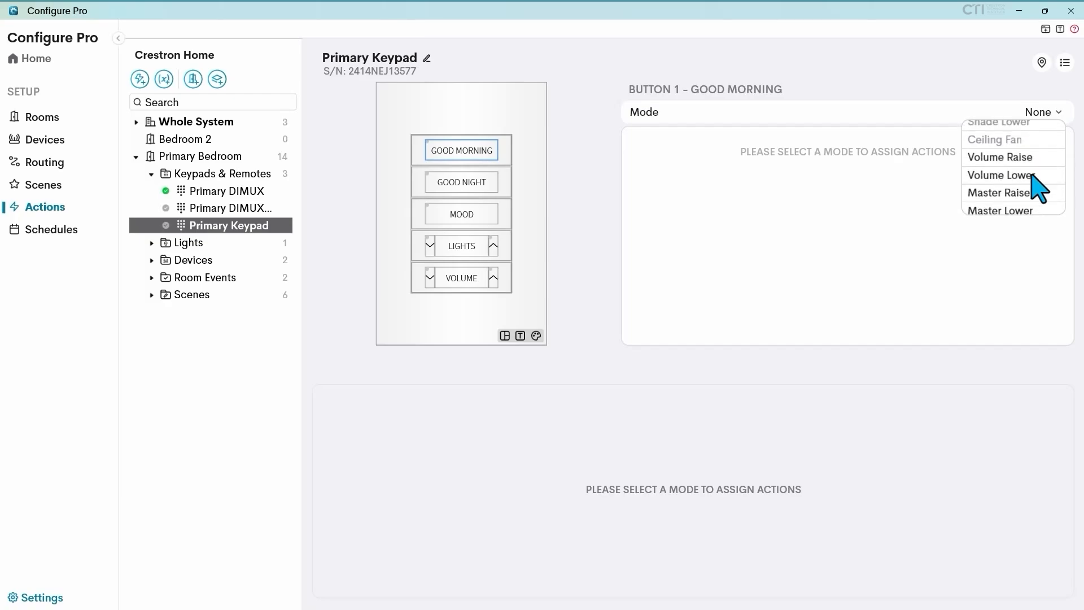
pyautogui.scroll(3, 1037, 189)
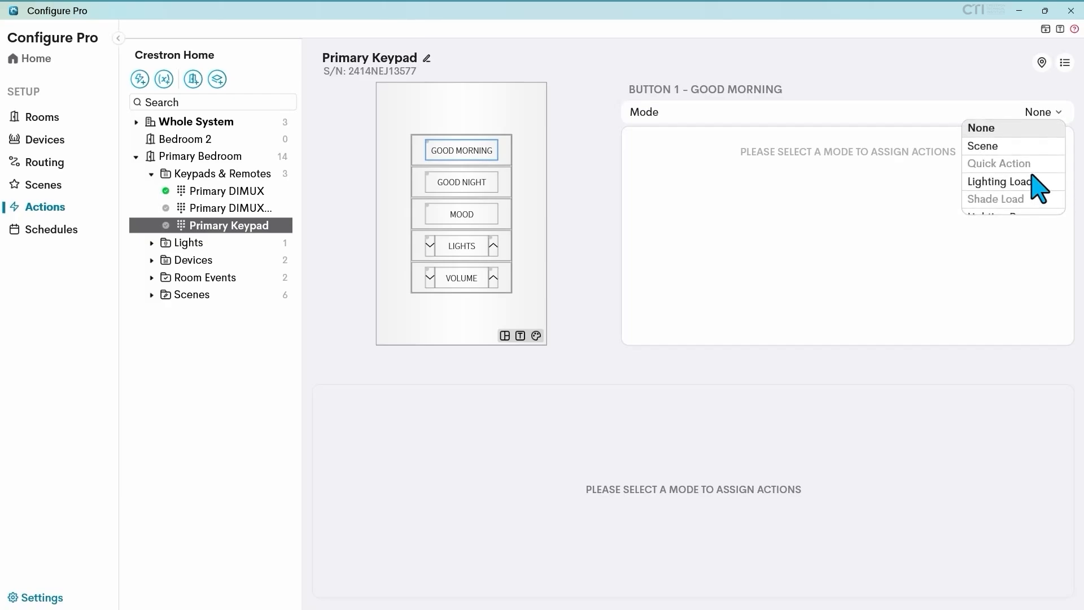
pyautogui.click(990, 148)
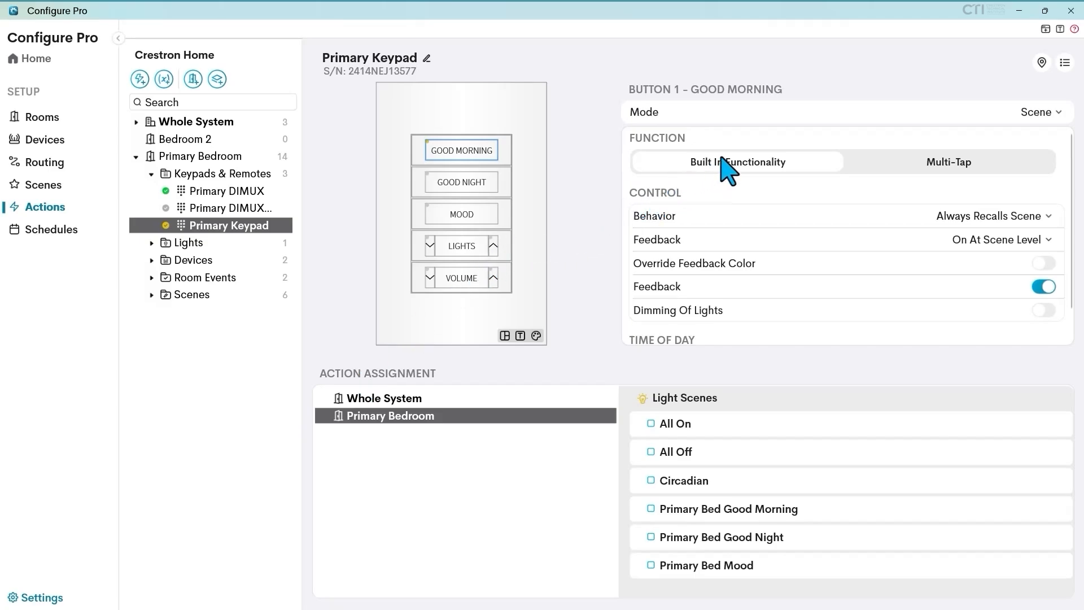
# Examine the Built In Functionality, Behavior and Feedback options of the Good Morning button.
pyautogui.click(779, 85)
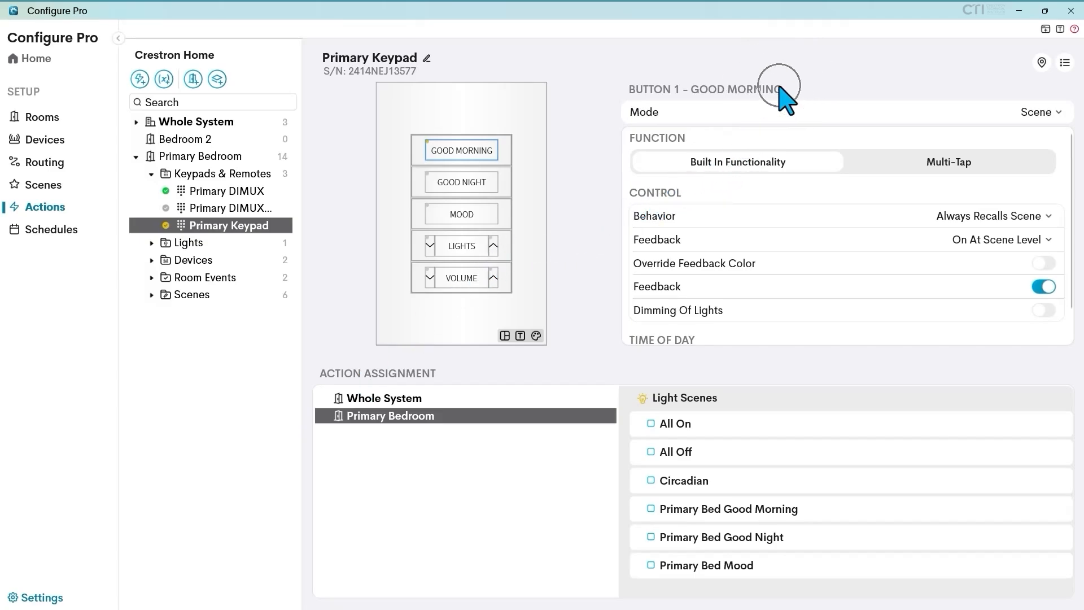
pyautogui.click(749, 164)
pyautogui.click(980, 214)
pyautogui.click(1048, 216)
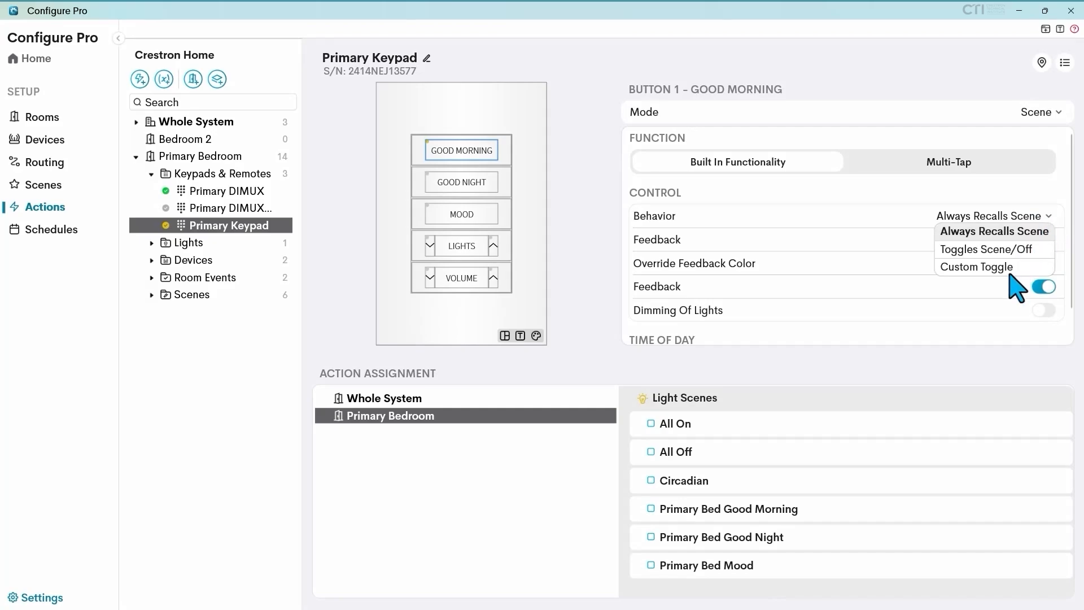
pyautogui.click(1048, 217)
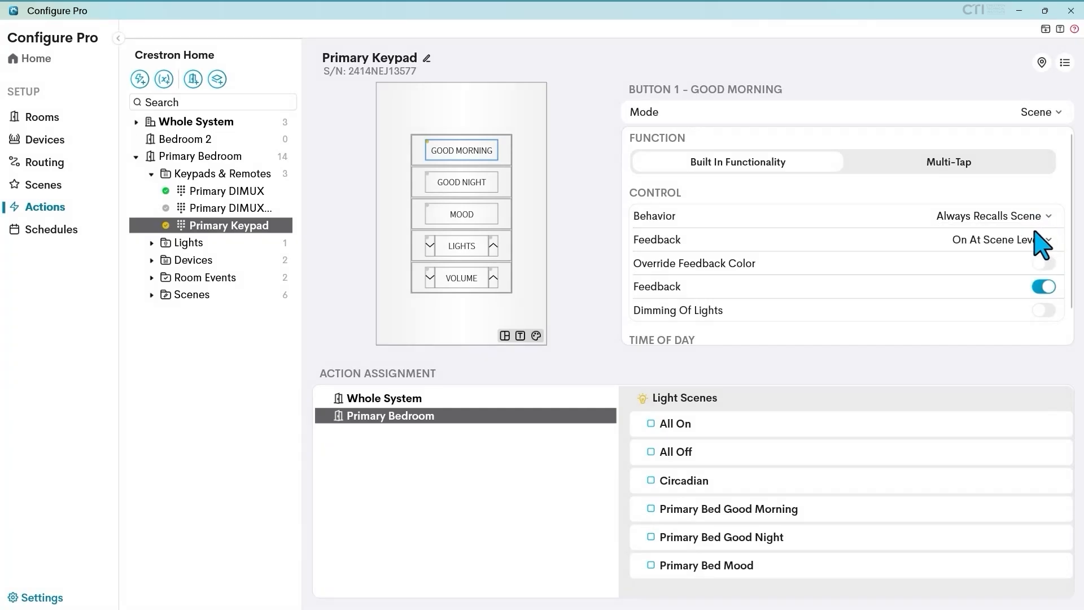
pyautogui.click(1004, 243)
# Enable Override Feedback Color for the Good Morning button and review the color choices, keeping Neutral White.
pyautogui.click(1043, 264)
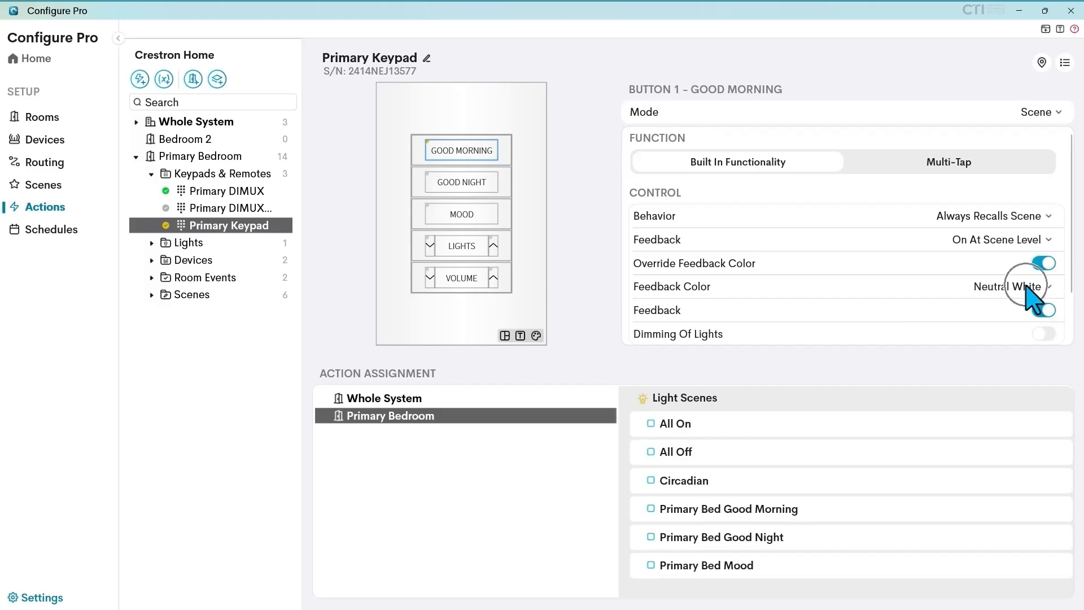
pyautogui.click(1049, 287)
pyautogui.scroll(-5, 1016, 361)
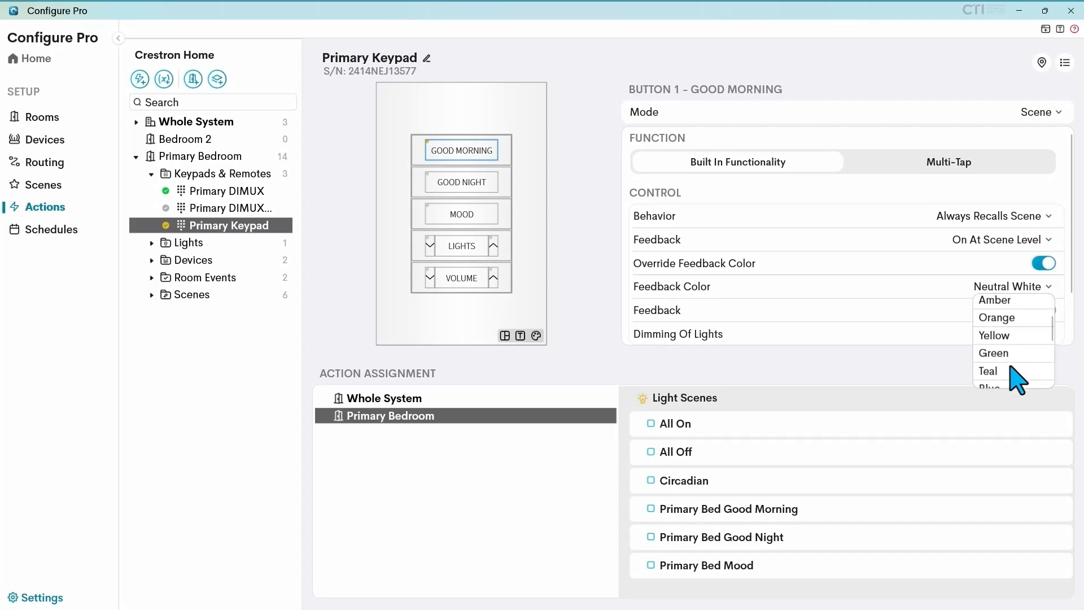
pyautogui.scroll(-3, 1015, 379)
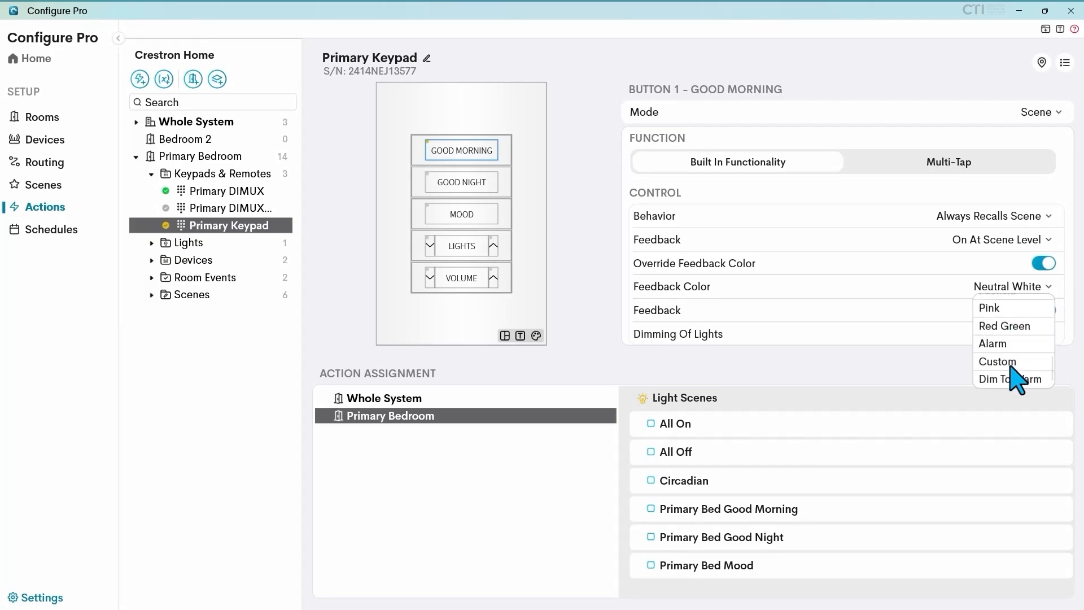
pyautogui.click(1049, 286)
pyautogui.press('ctrl')
pyautogui.press('ctrl')
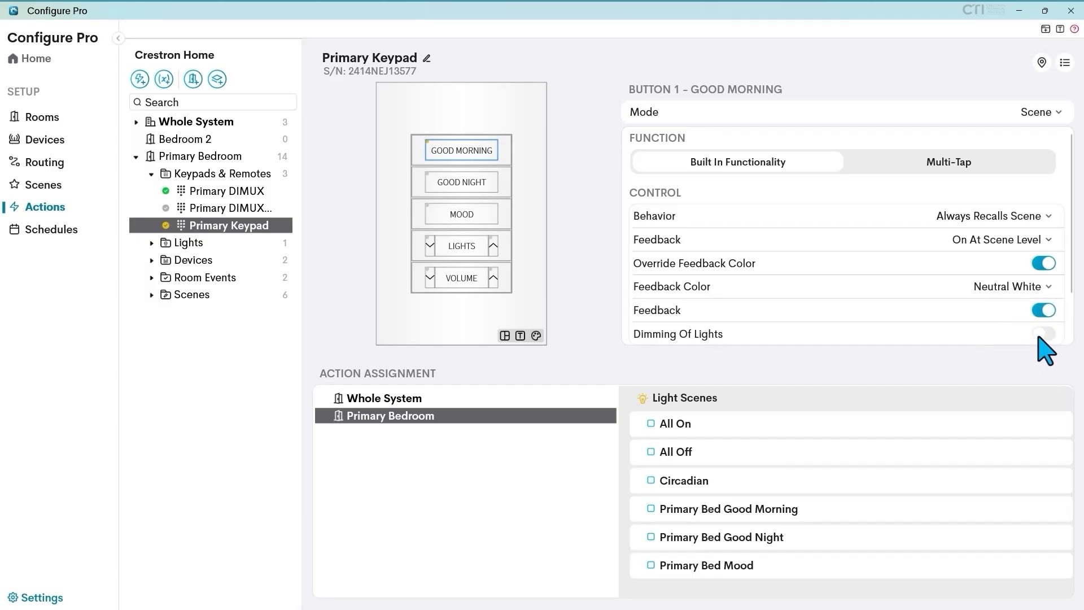
# Leave Dimming Of Lights off and assign the Primary Bed Good Morning light scene to the Good Morning button.
pyautogui.click(1041, 334)
pyautogui.click(1043, 334)
pyautogui.click(728, 399)
pyautogui.click(651, 508)
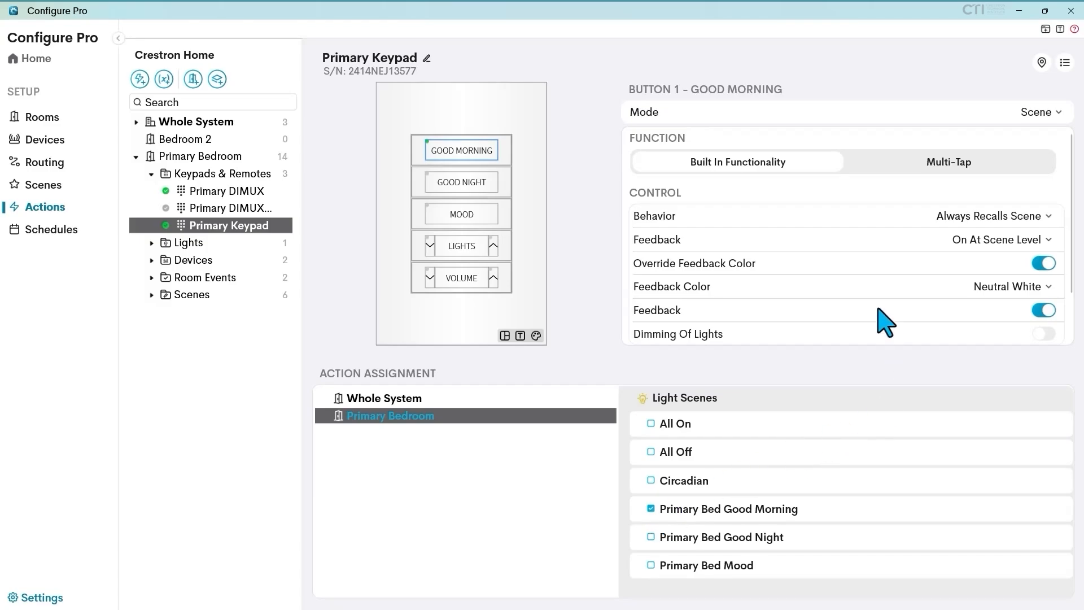
# Try out the Time of Day option on the Good Morning button and switch it back off.
pyautogui.scroll(-1, 878, 308)
pyautogui.click(1042, 330)
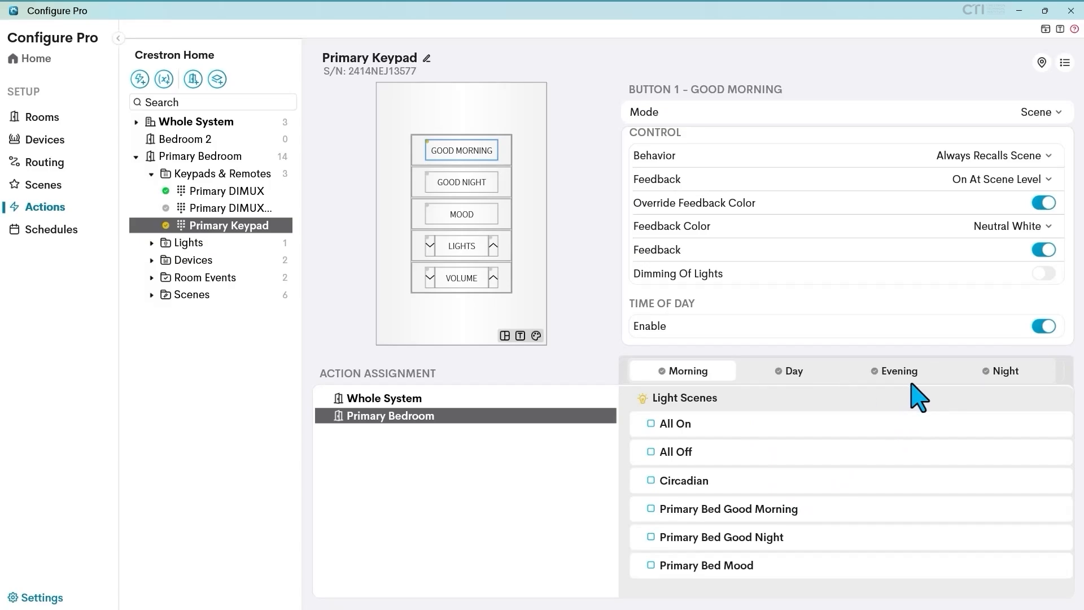
pyautogui.click(1040, 327)
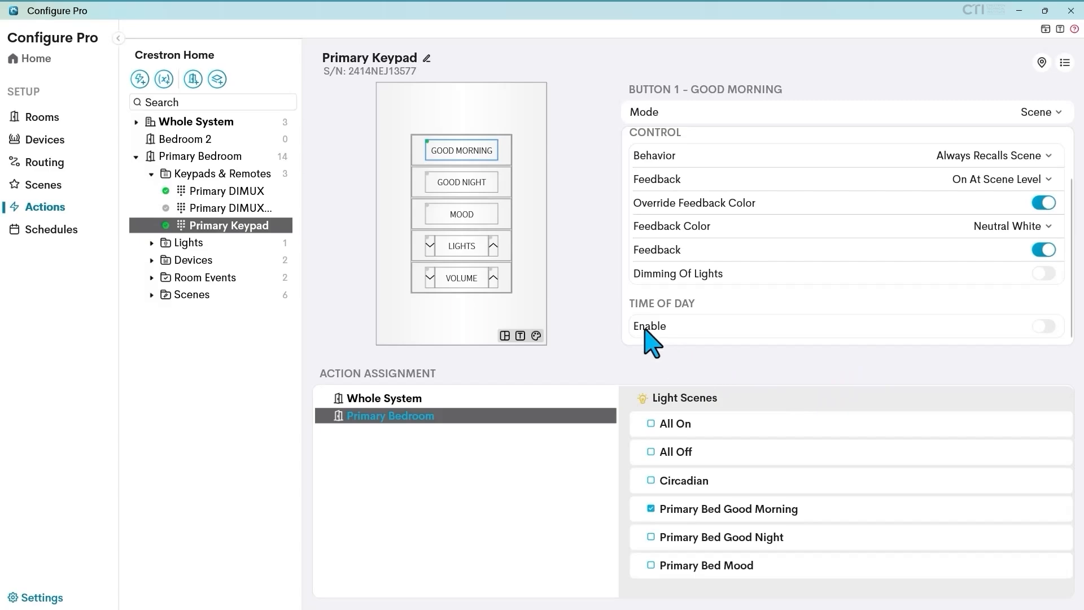
# Set Button 2, Good Night, to Scene mode and assign the Primary Bed Good Night light scene.
pyautogui.click(451, 186)
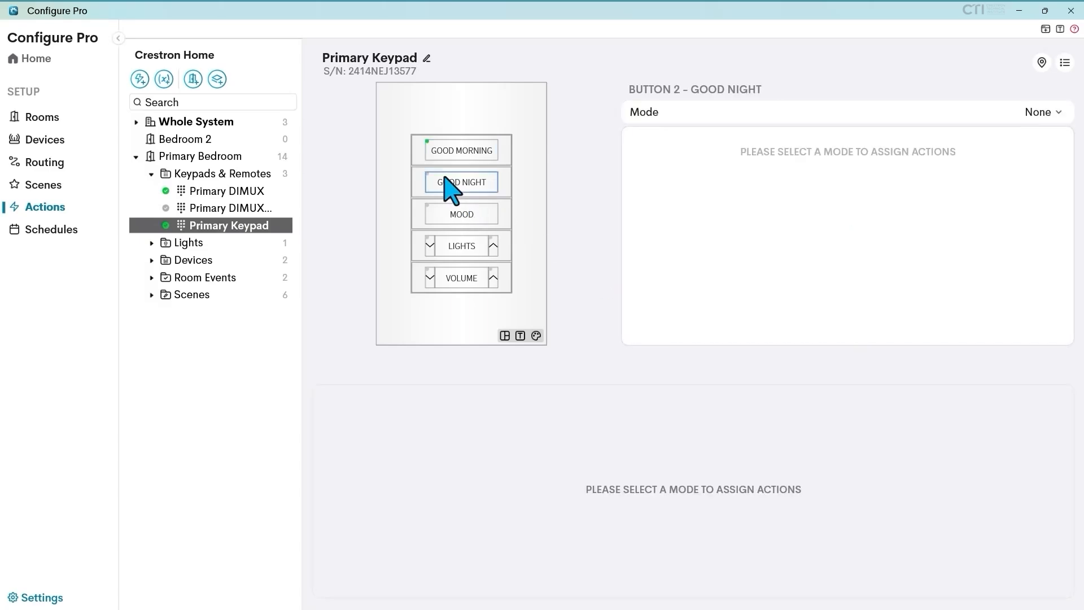
pyautogui.click(1054, 113)
pyautogui.click(1016, 147)
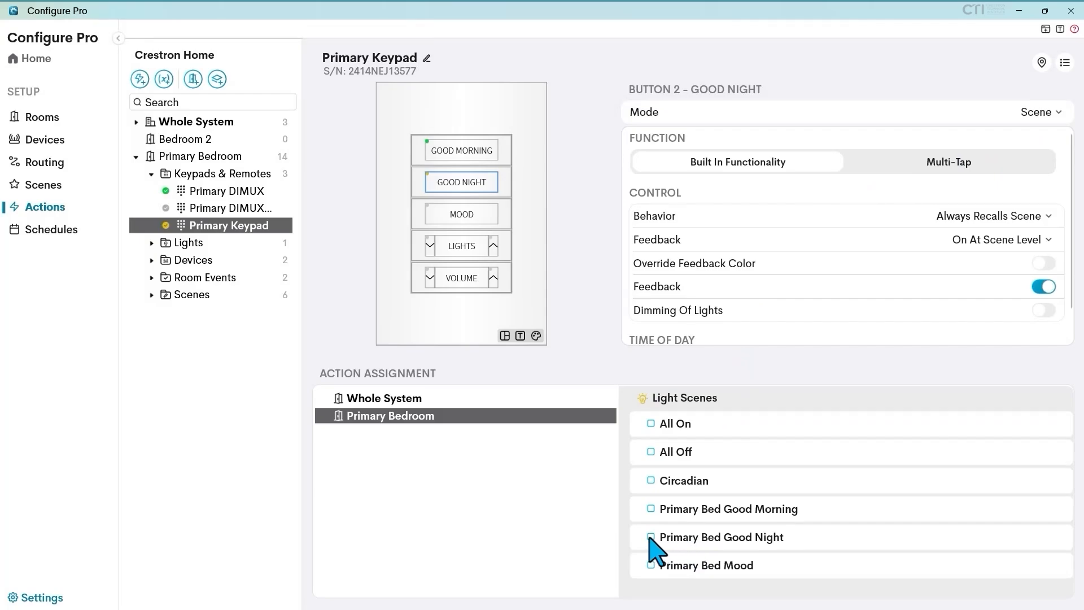
pyautogui.click(650, 537)
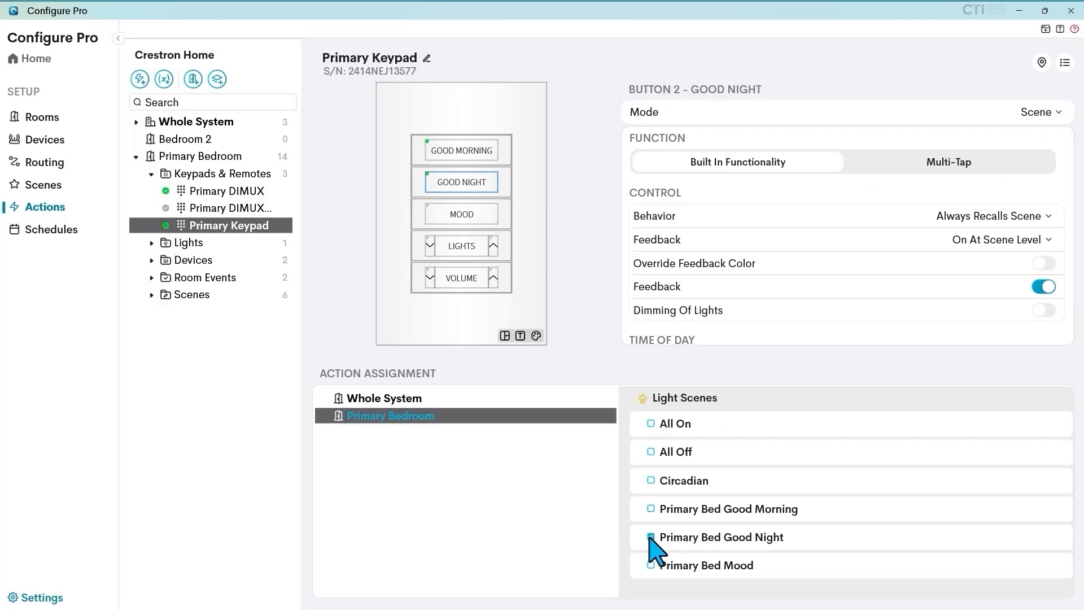
# Set Button 3, Mood, to Scene mode and assign the Primary Bed Mood light scene.
pyautogui.click(456, 215)
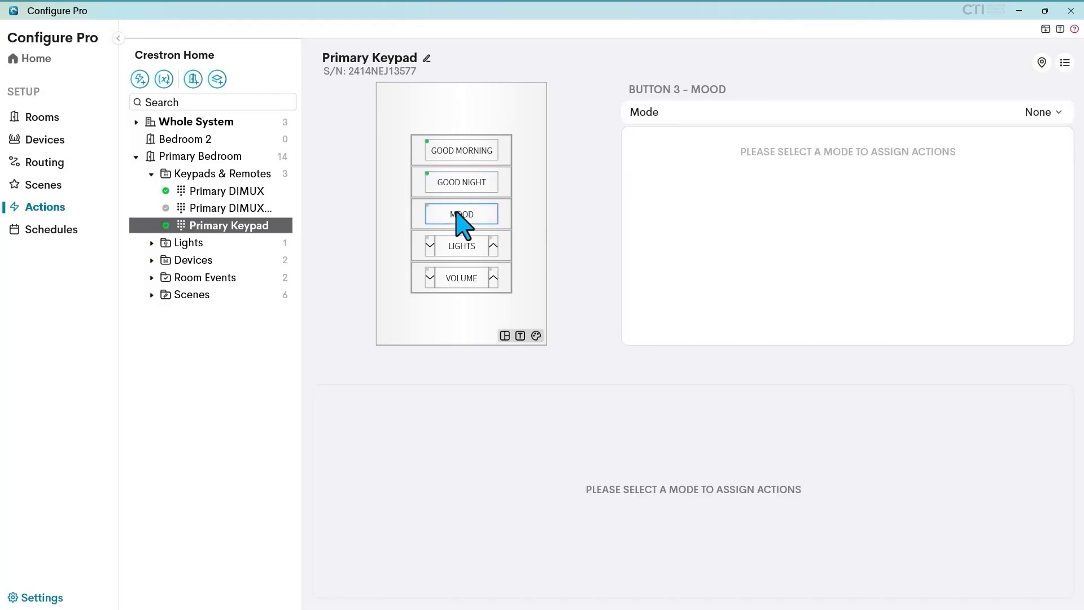
pyautogui.click(1053, 113)
pyautogui.click(1023, 147)
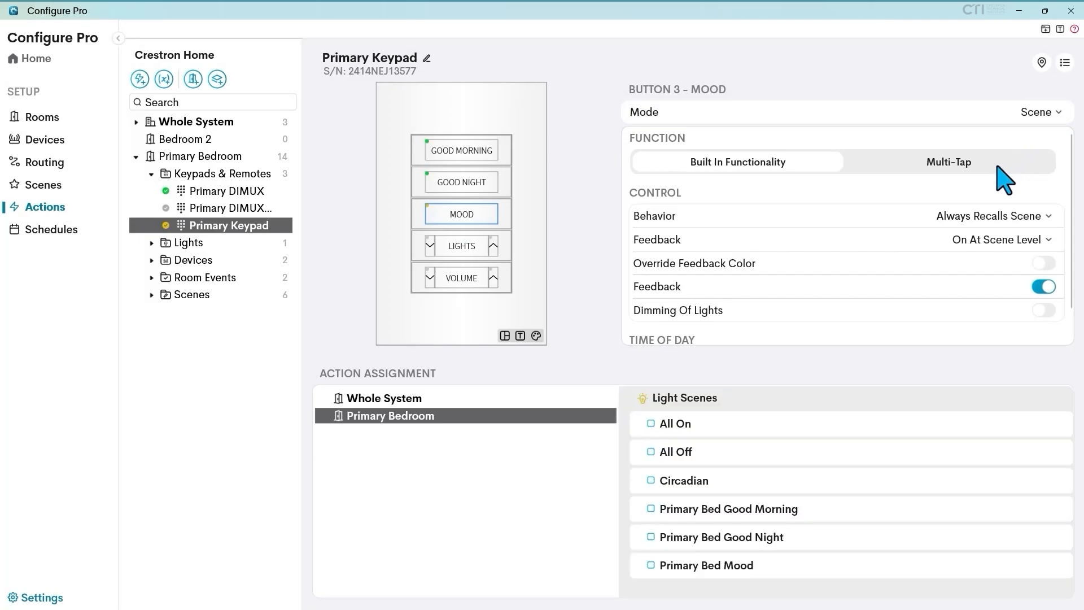
pyautogui.click(650, 565)
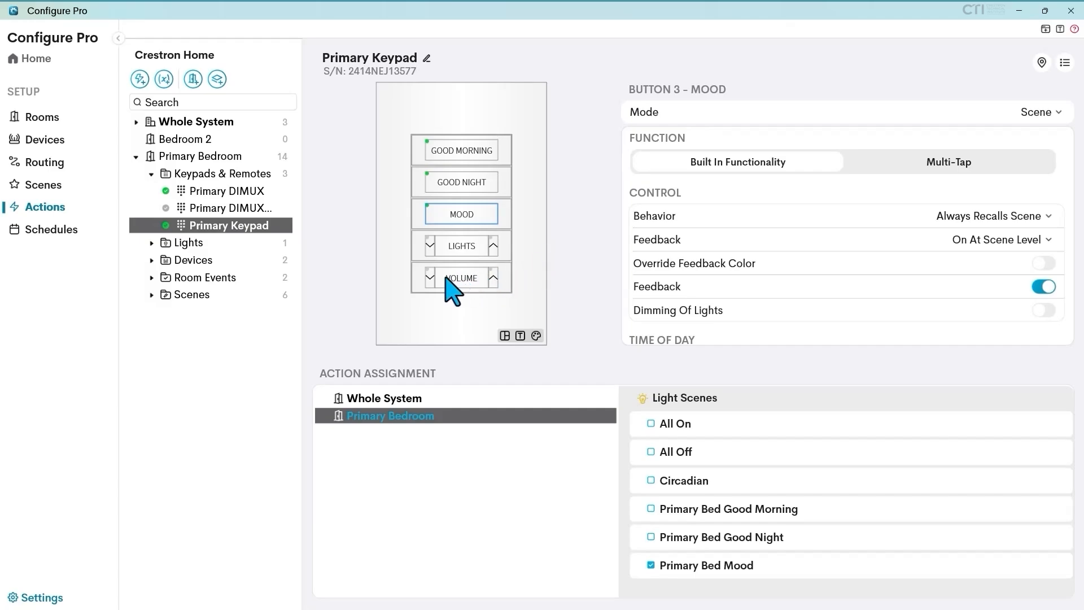
# Set the down-chevron section of the Lights rocker to Lighting Lower mode and assign the Primary DIMUX Dimmer.
pyautogui.click(430, 247)
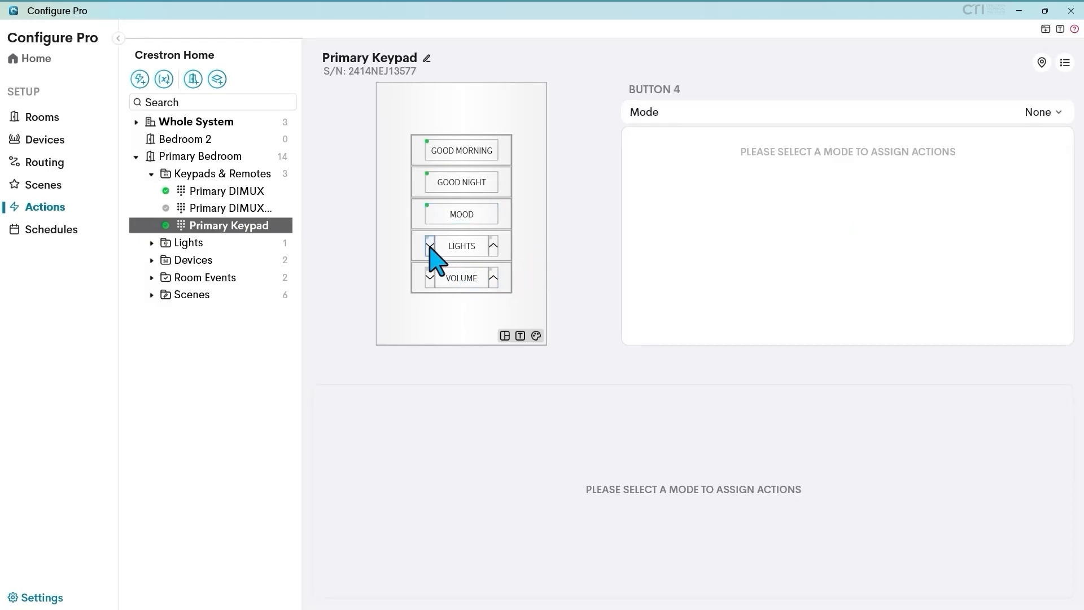
pyautogui.click(1057, 113)
pyautogui.scroll(-3, 1036, 172)
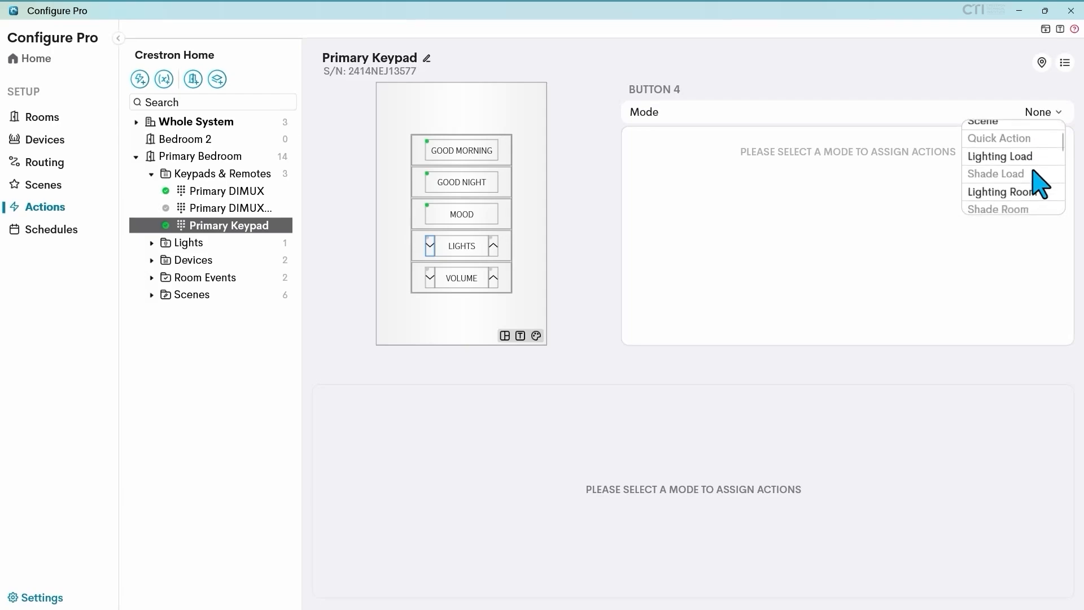
pyautogui.scroll(-2, 1033, 169)
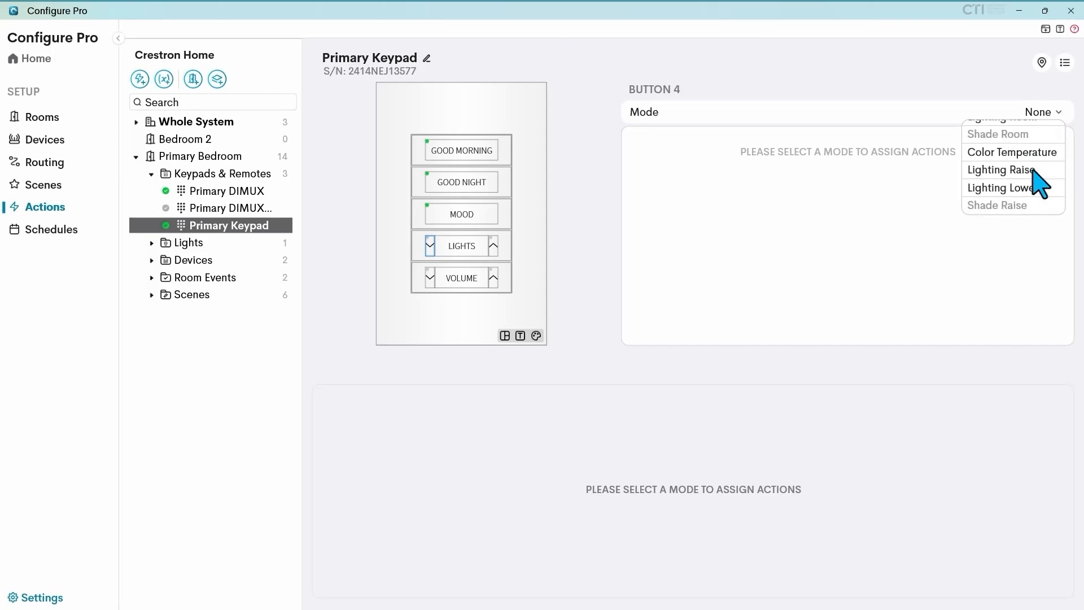
pyautogui.click(1011, 188)
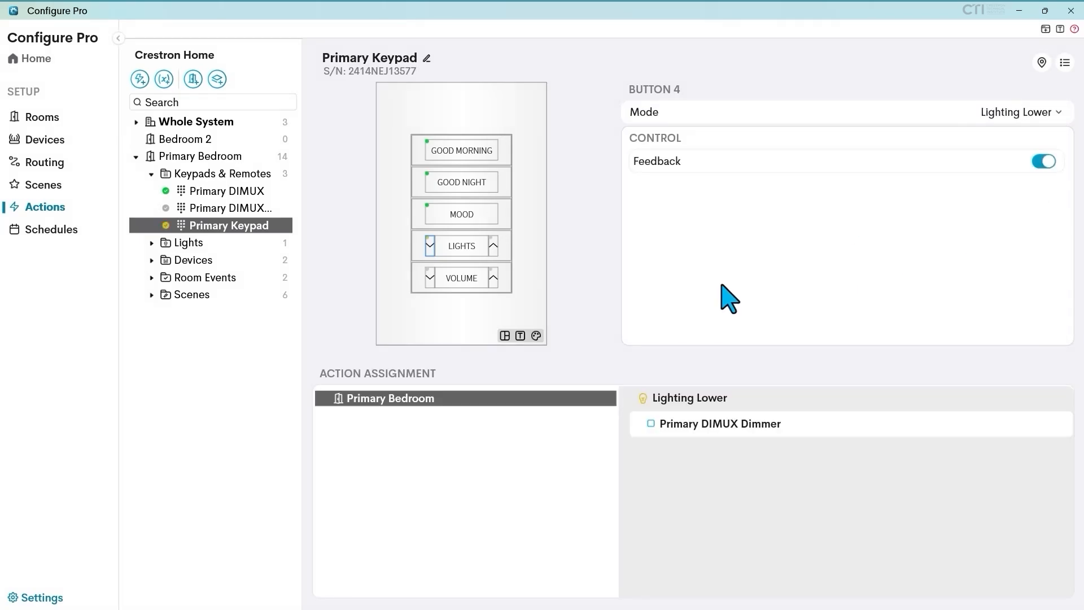
pyautogui.click(651, 424)
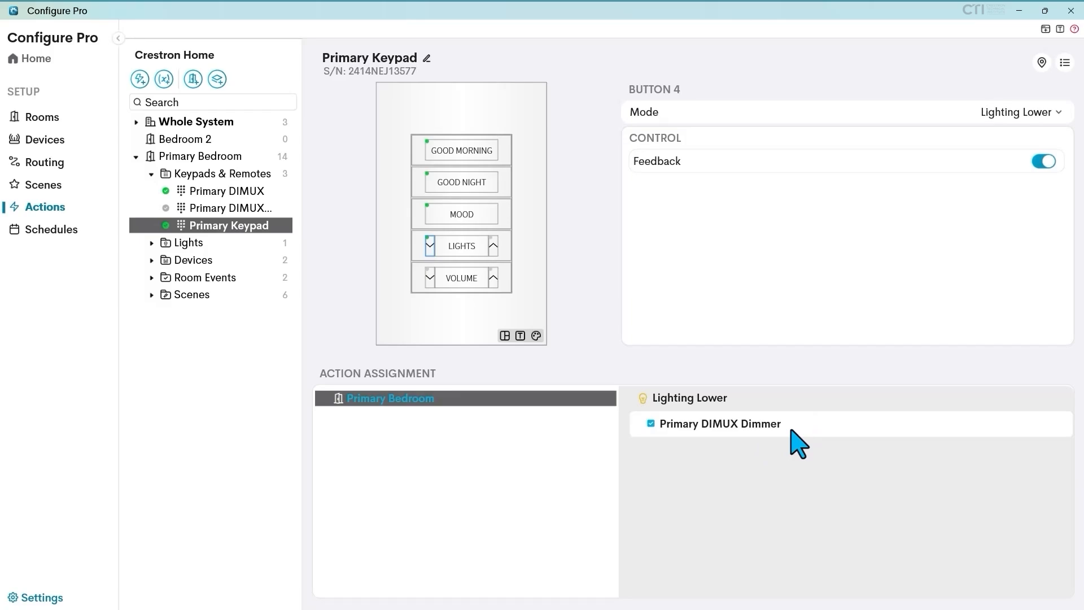
# Set the up-chevron section of the Lights rocker to Lighting Raise mode and assign the Primary DIMUX Dimmer.
pyautogui.click(493, 246)
pyautogui.click(1056, 113)
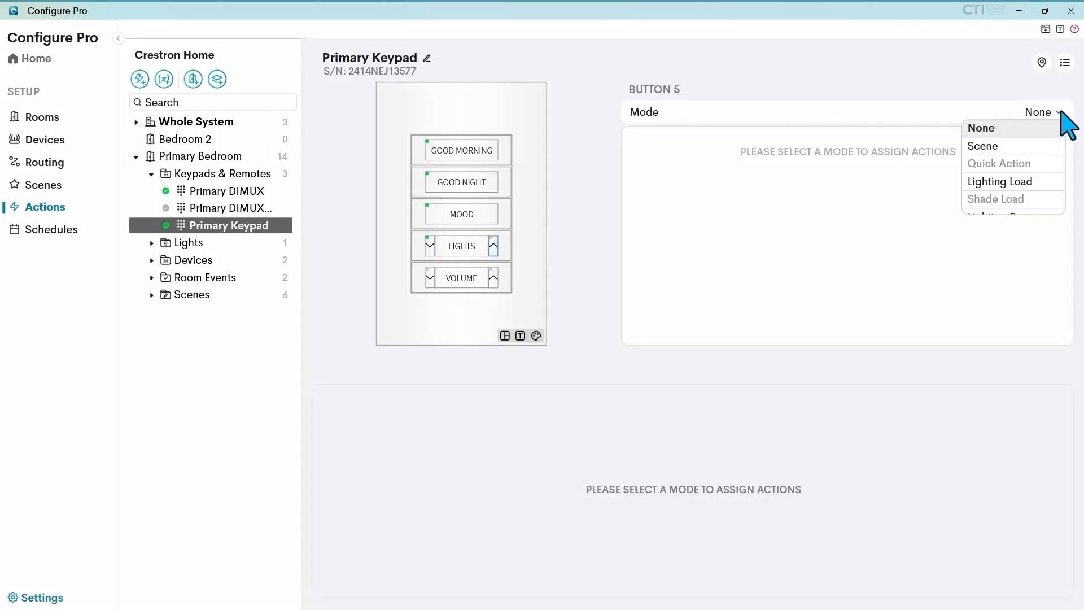
pyautogui.scroll(-5, 1032, 181)
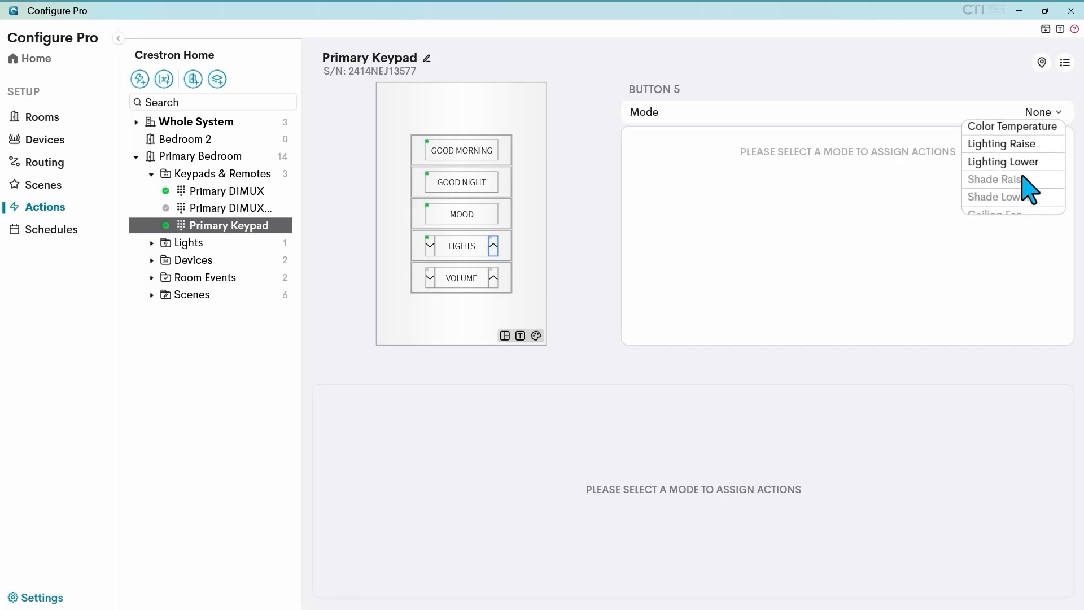
pyautogui.click(1008, 129)
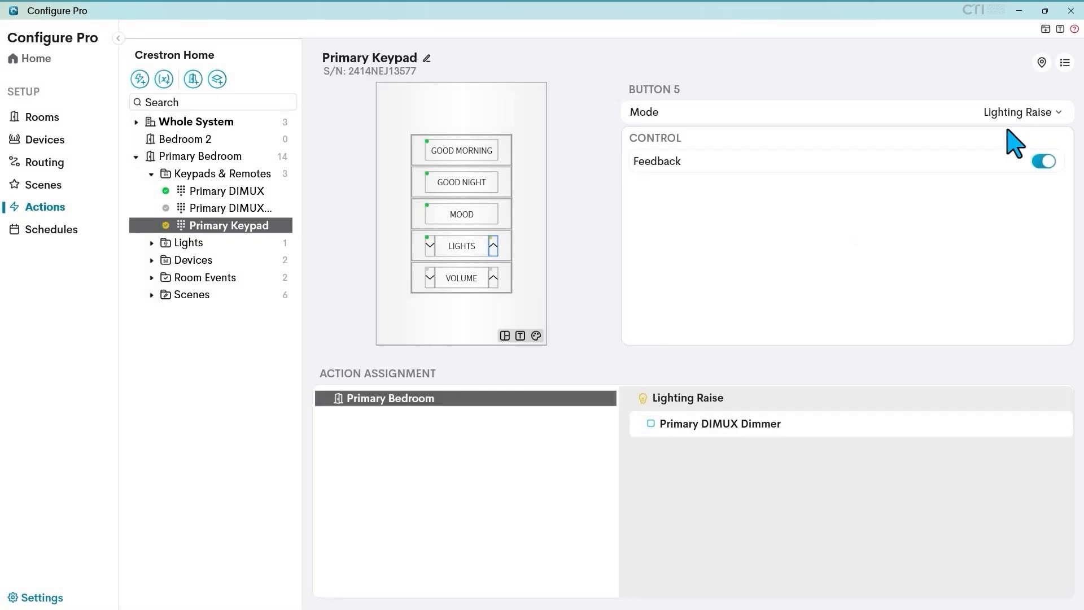
pyautogui.click(650, 423)
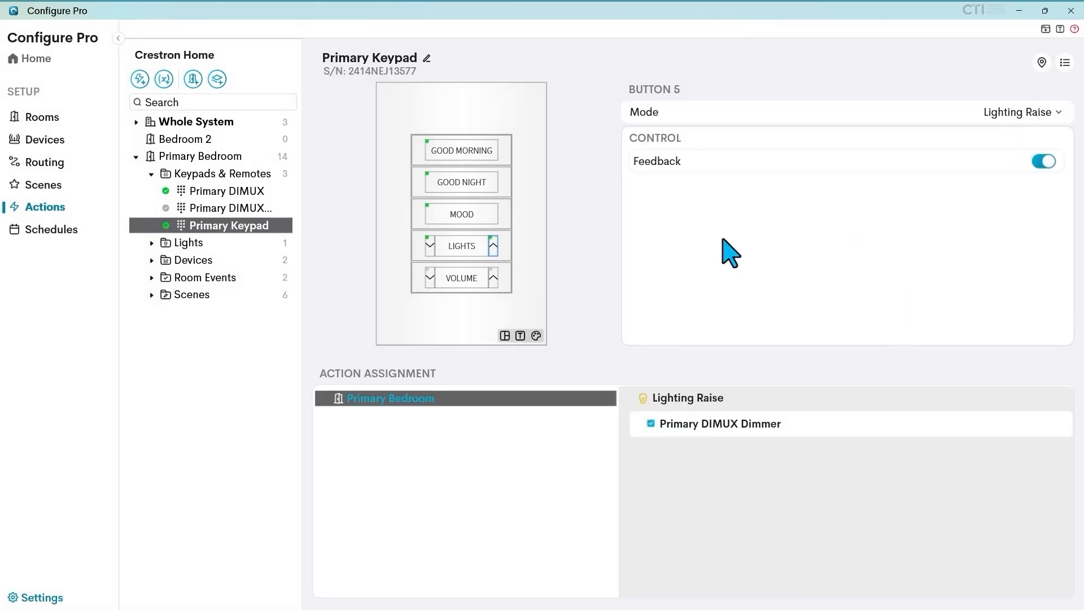